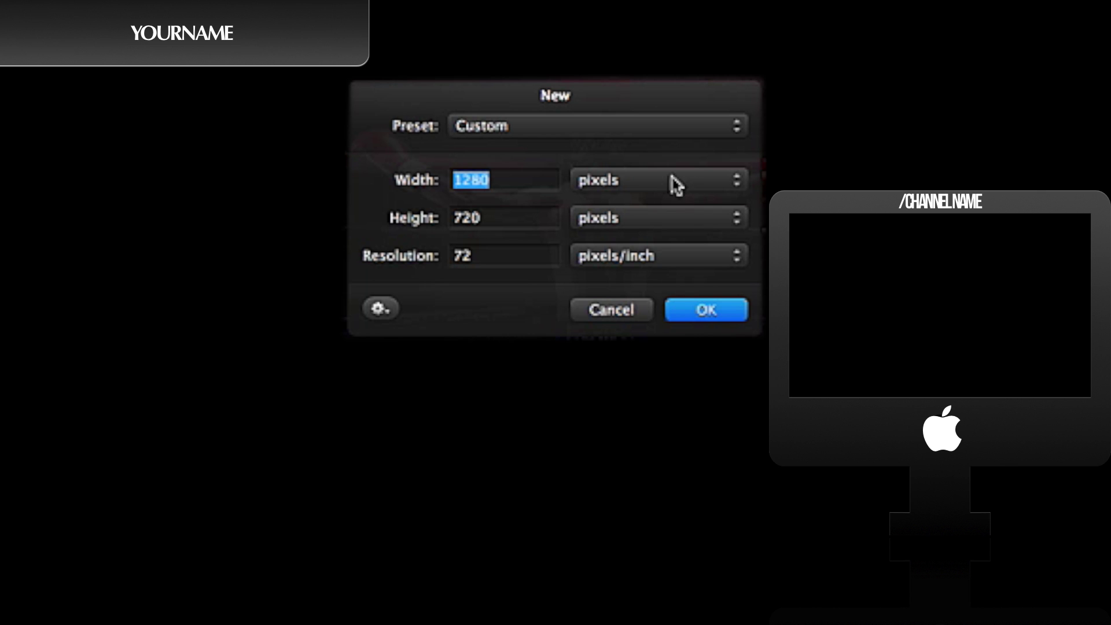
Step: Create the 1280×720 transparent image, then enlarge its window and move it higher up
click(519, 180)
drag(518, 178, 442, 180)
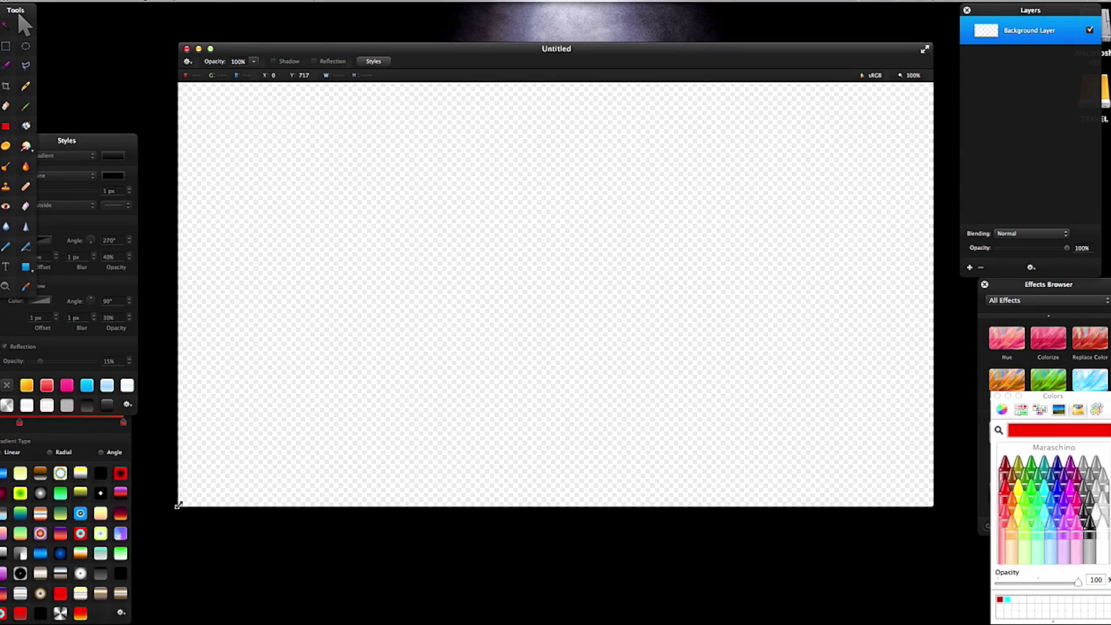
drag(179, 504, 140, 545)
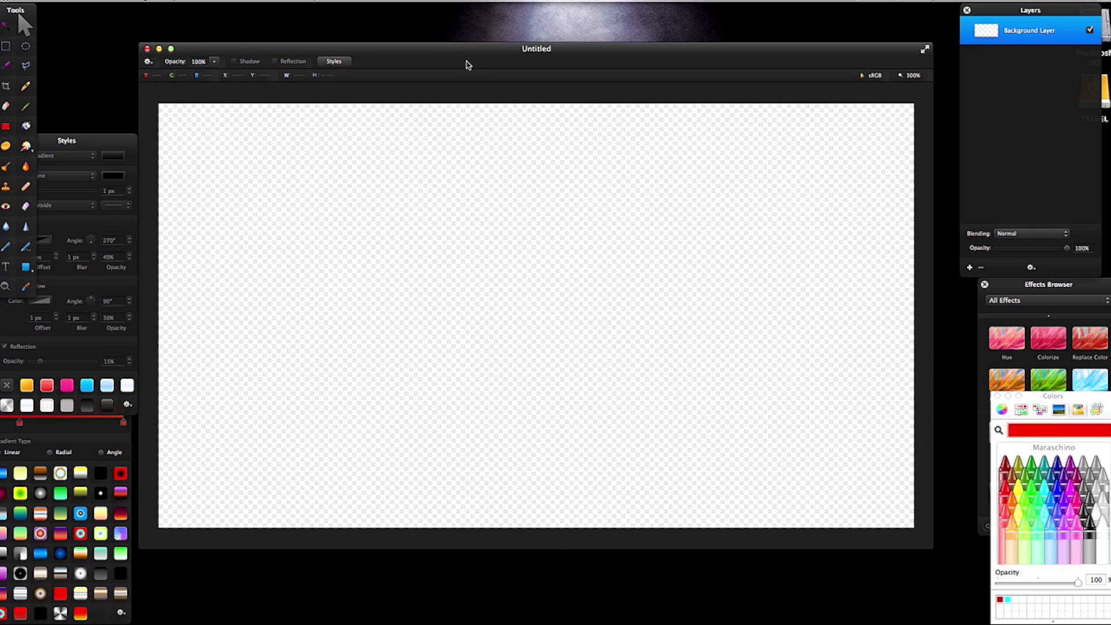
drag(467, 64, 473, 35)
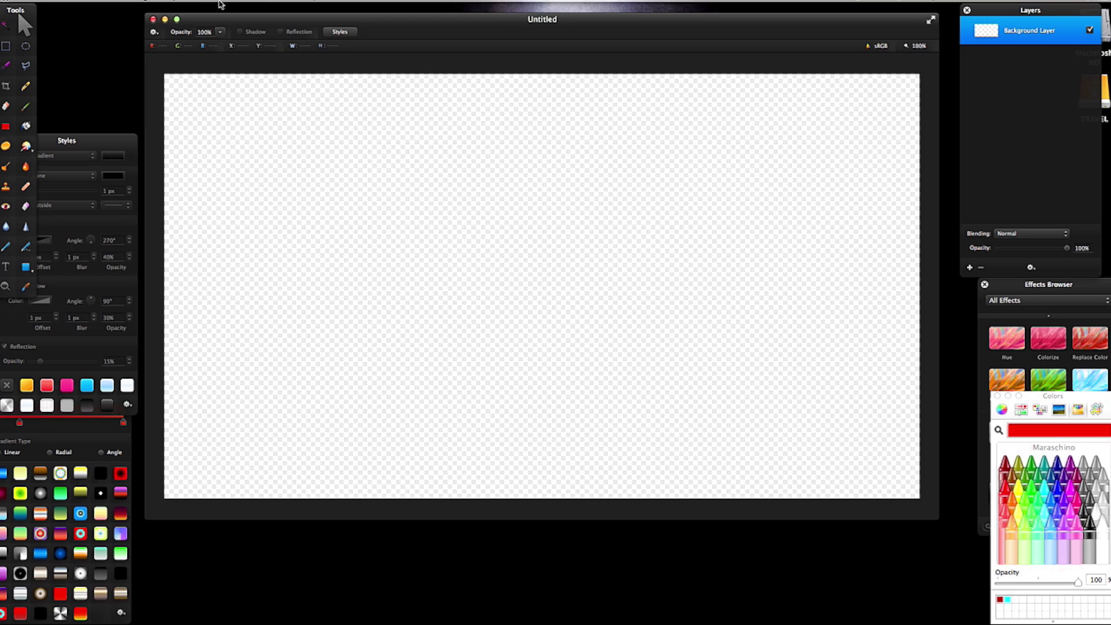
Step: Show rulers and draw a 1299 × 84 px rectangle banner across the canvas top
click(201, 2)
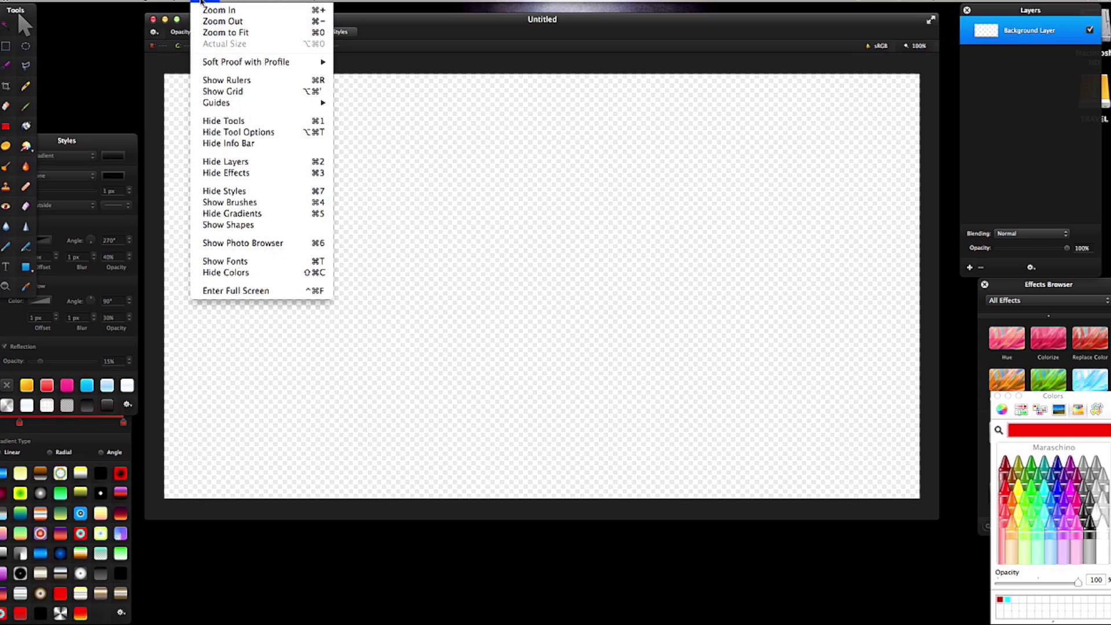
click(234, 82)
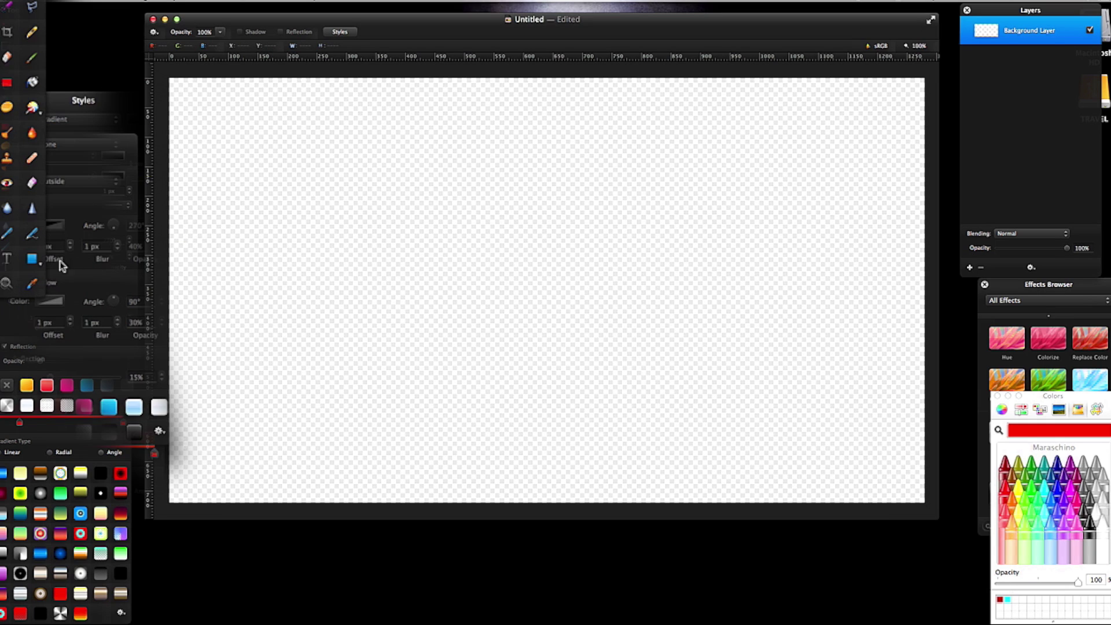
click(40, 262)
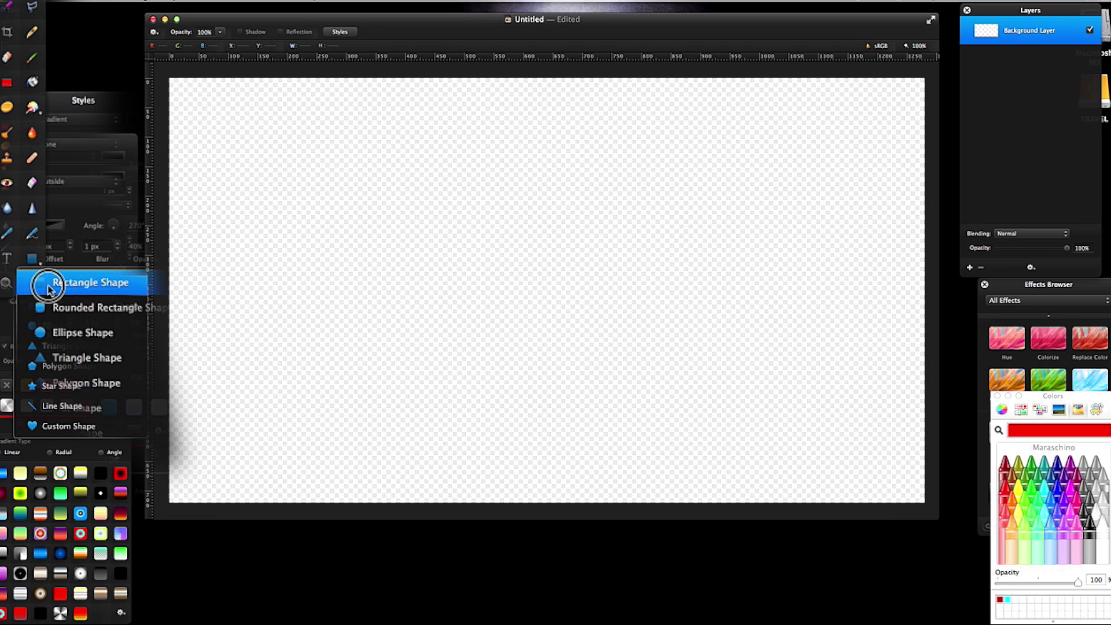
click(49, 286)
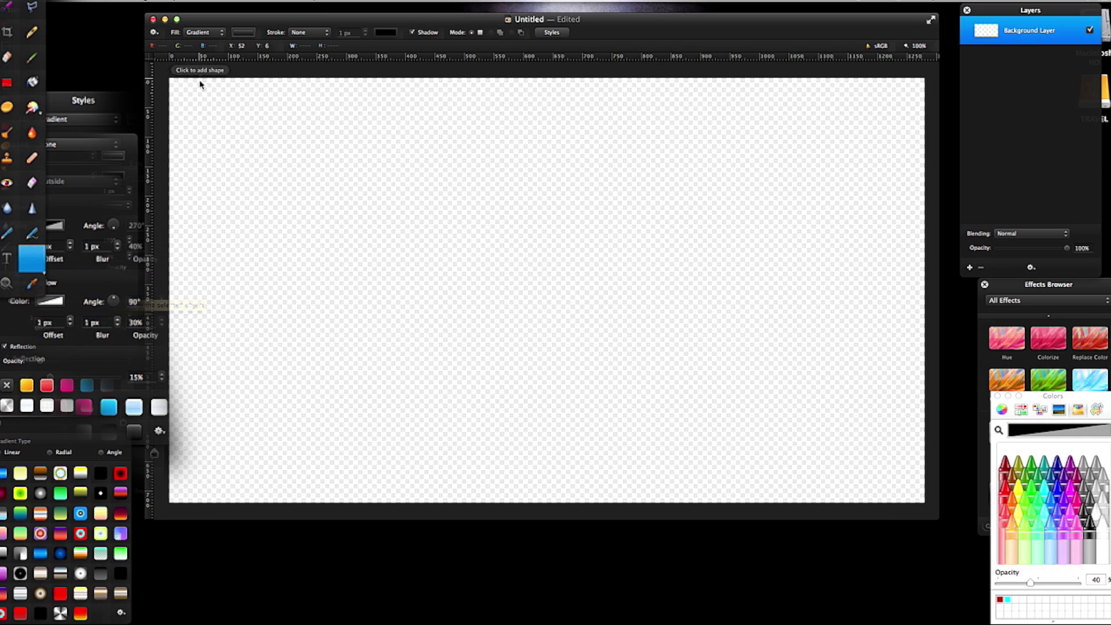
drag(168, 82, 930, 124)
key(v)
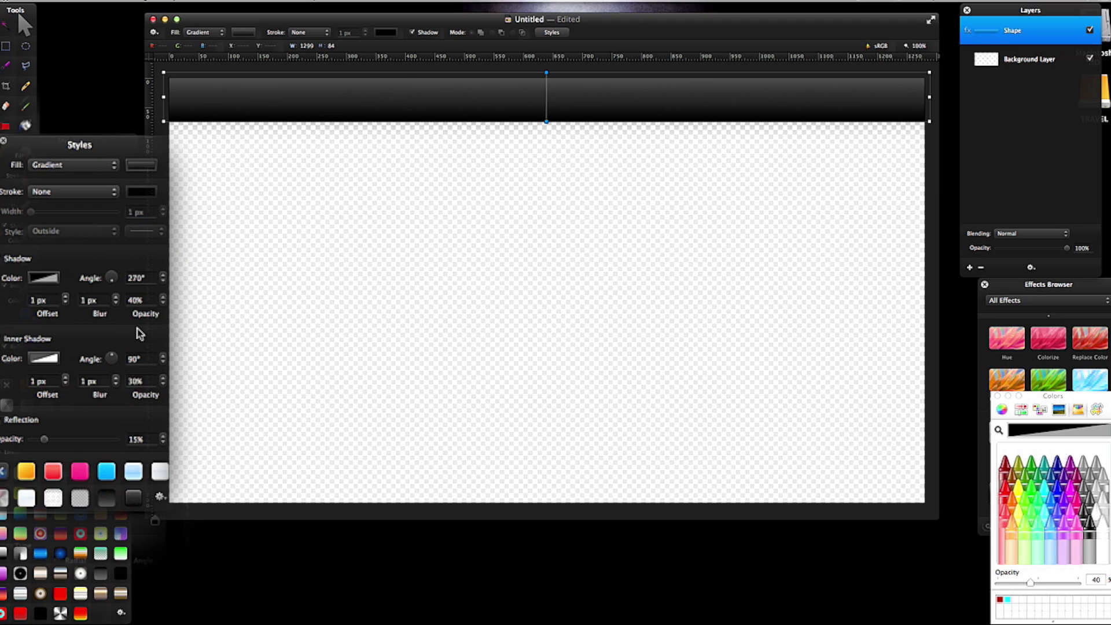
Step: Keep the banner's Gradient fill and apply a dark preset style to it
click(108, 167)
click(107, 167)
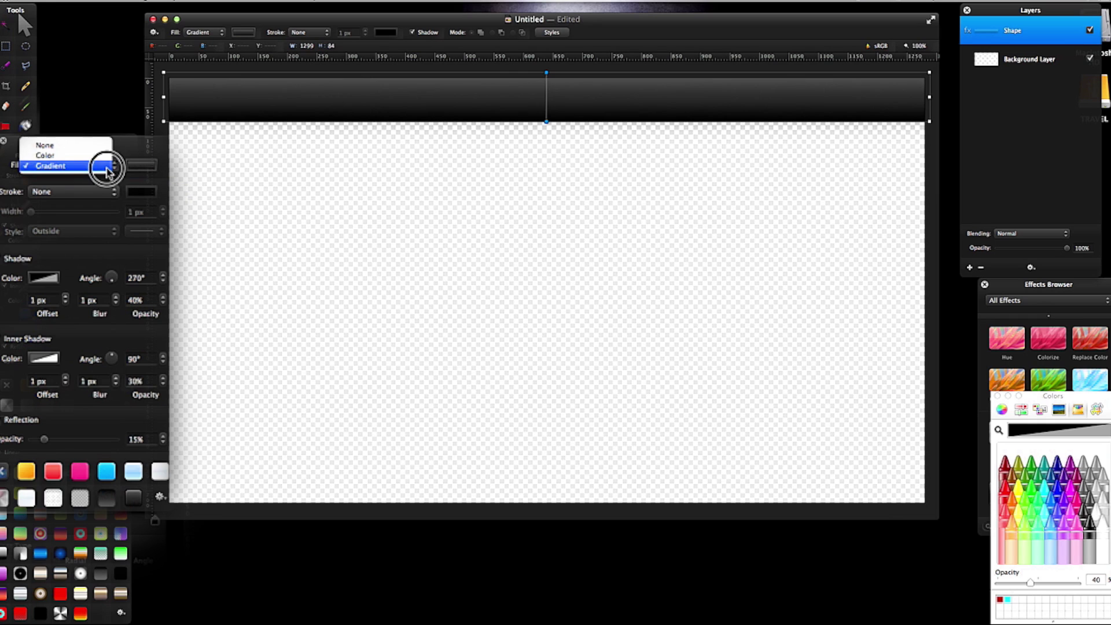
click(210, 1)
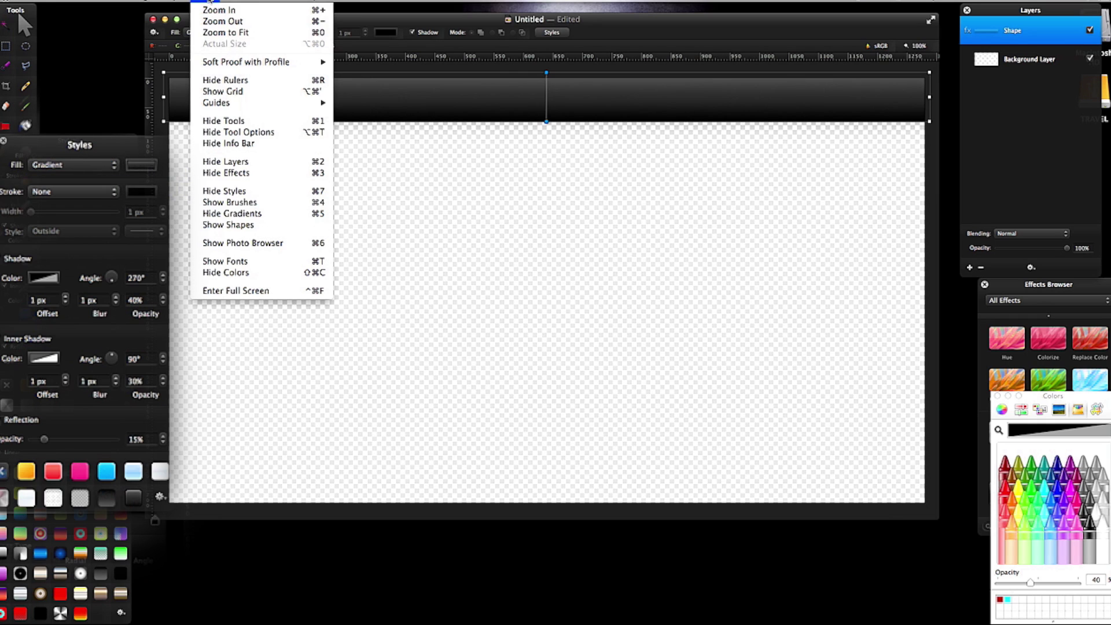
click(230, 192)
click(72, 153)
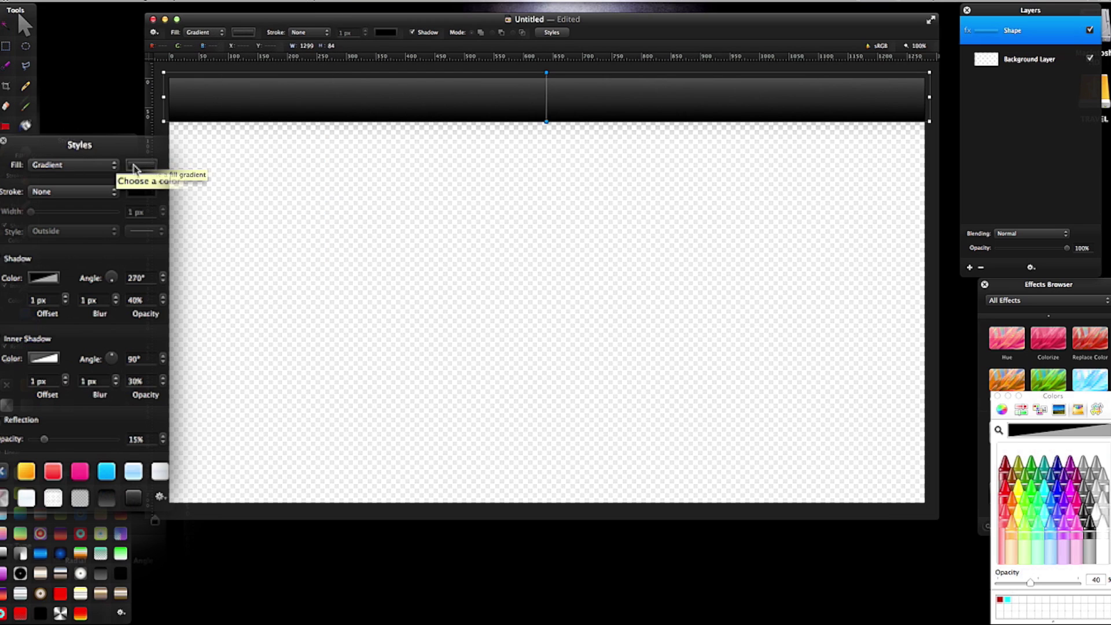
click(113, 165)
click(114, 170)
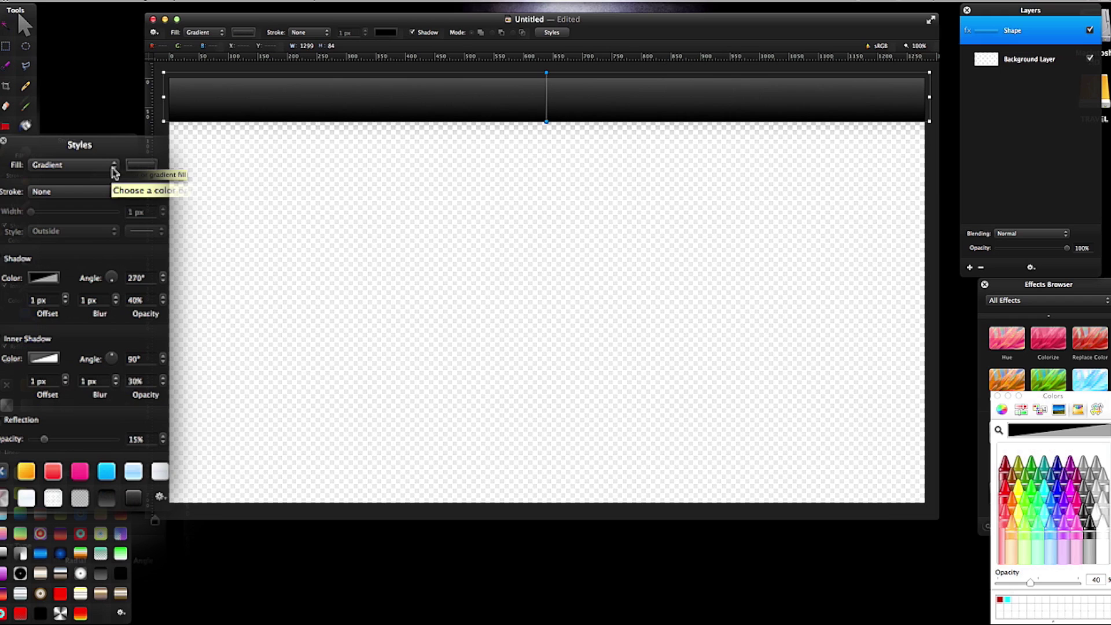
click(130, 498)
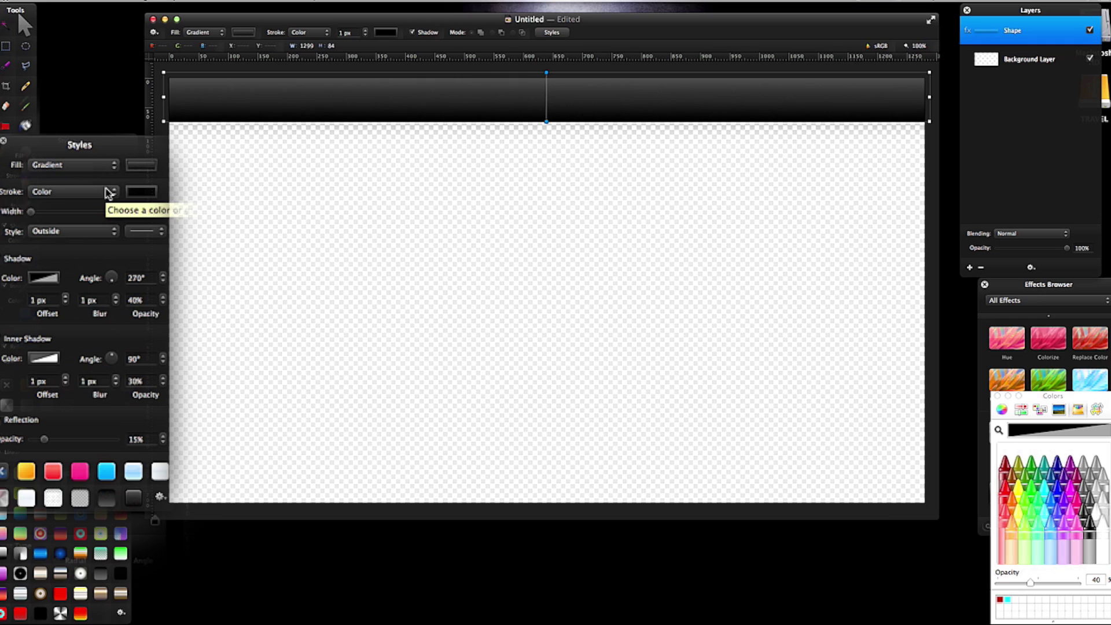
Step: Set the banner's Stroke to None and turn off Shadow and Inner Shadow
click(109, 191)
click(104, 182)
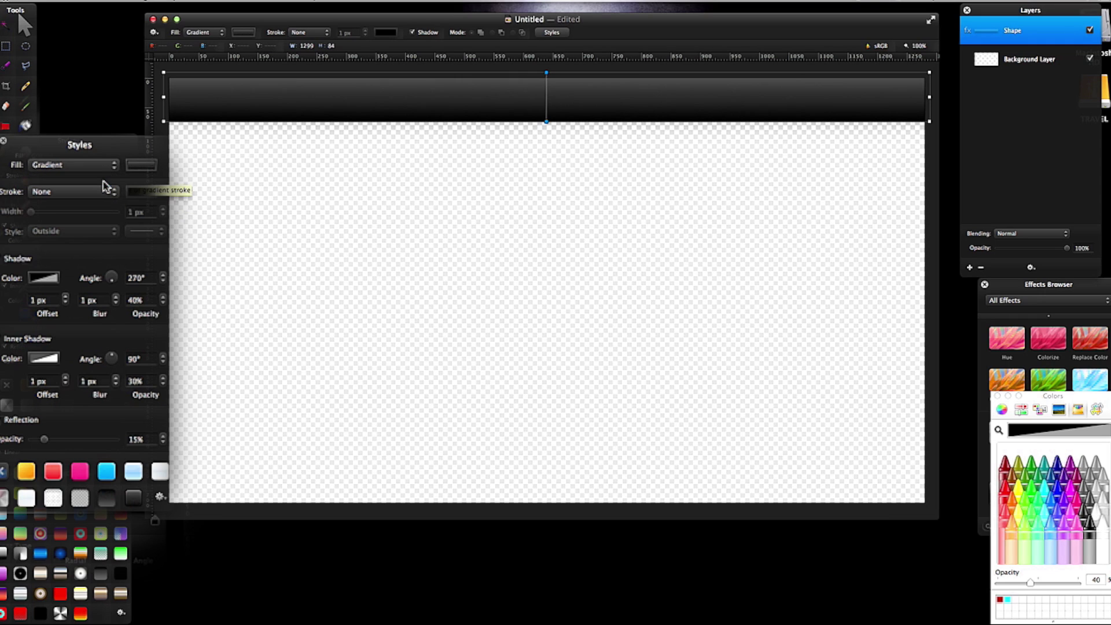
click(5, 286)
click(6, 341)
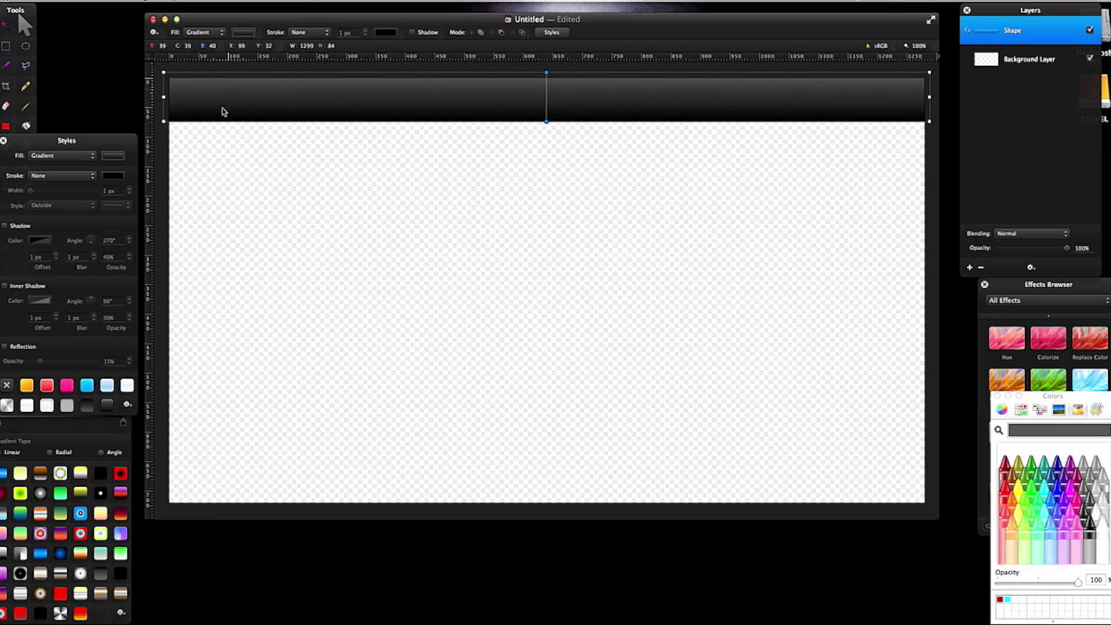
Step: With the Pen Tool, place path points at the banner's left edge and near 300 px
click(15, 85)
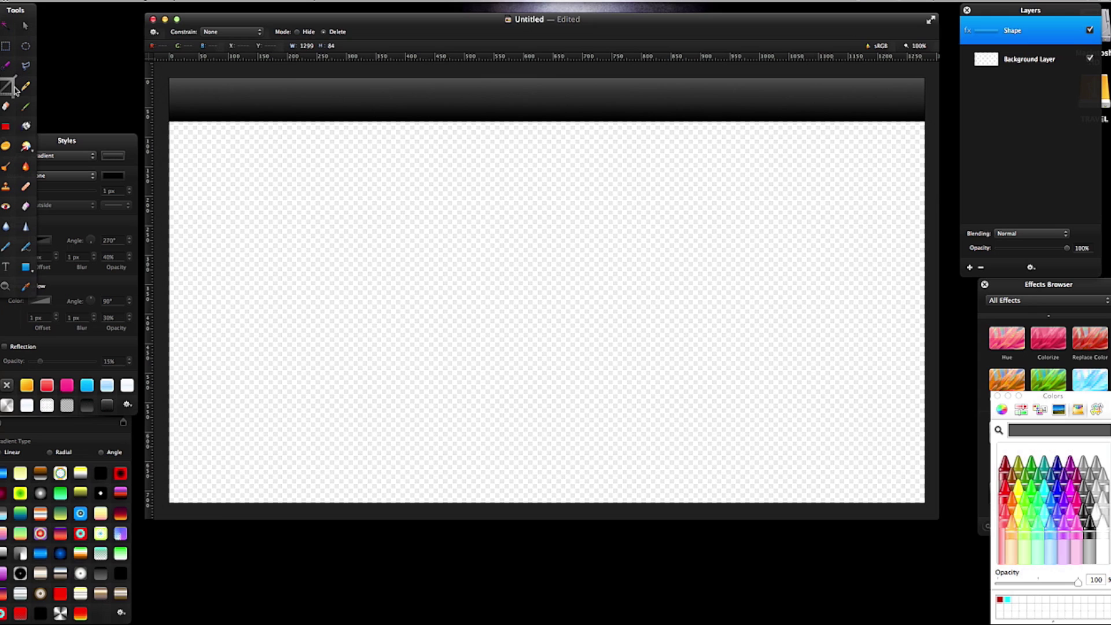
click(8, 248)
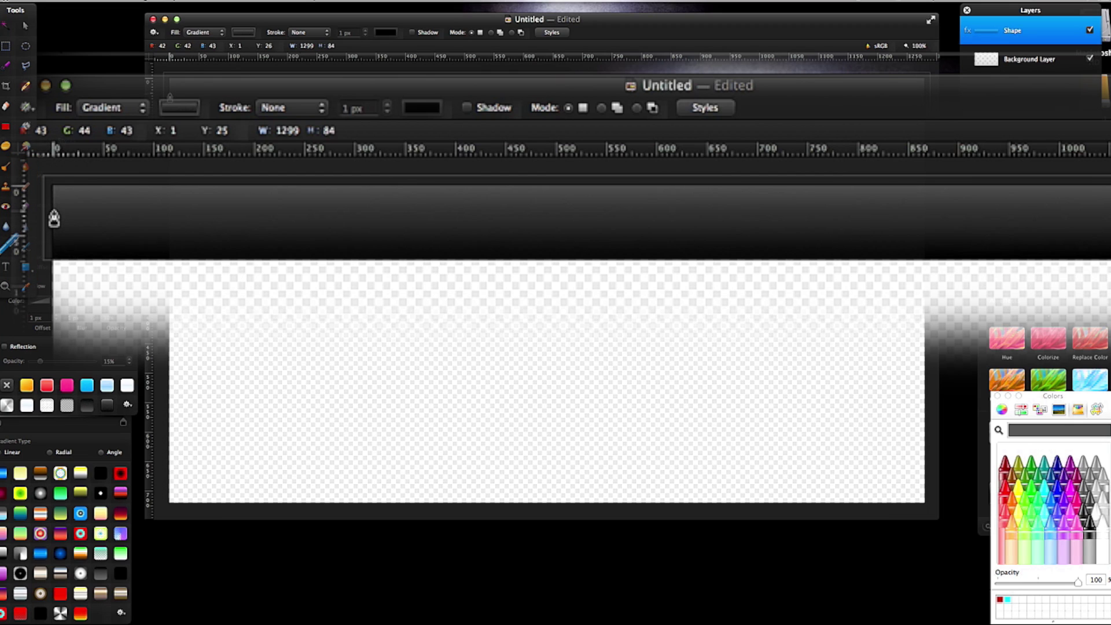
click(52, 211)
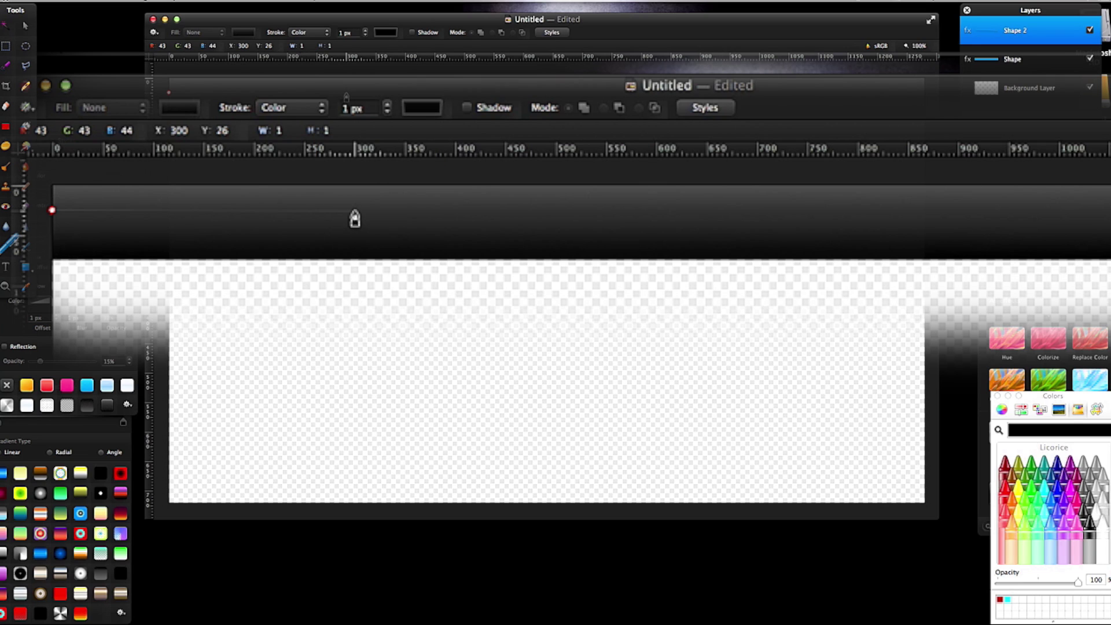
click(355, 212)
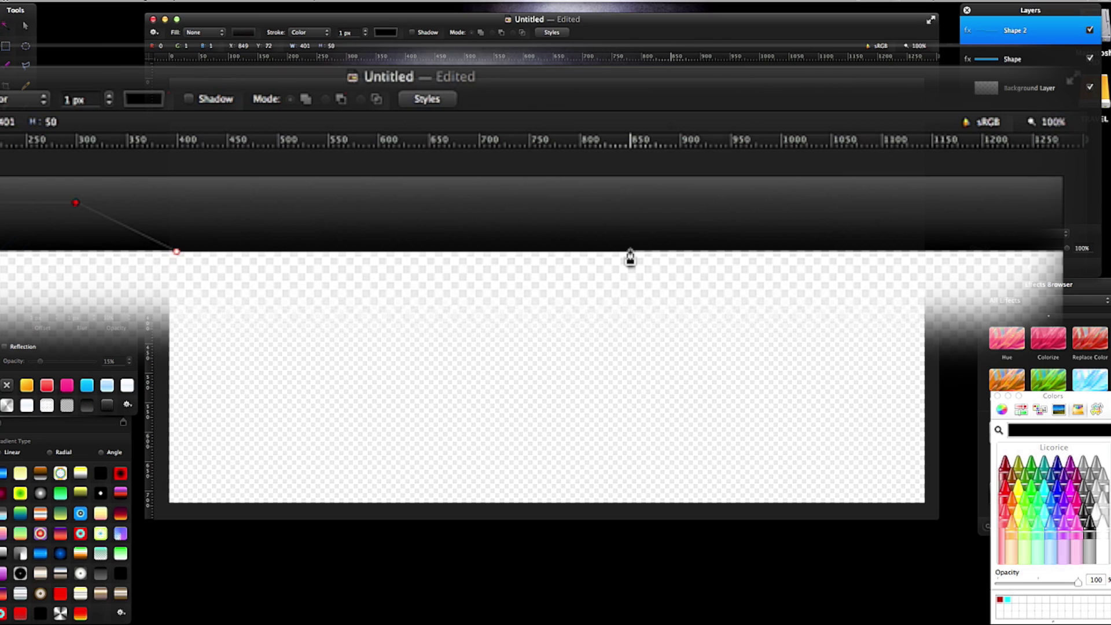
Step: Add points to the bottom edge, up near 950 px and to the right end, then close the path
click(630, 251)
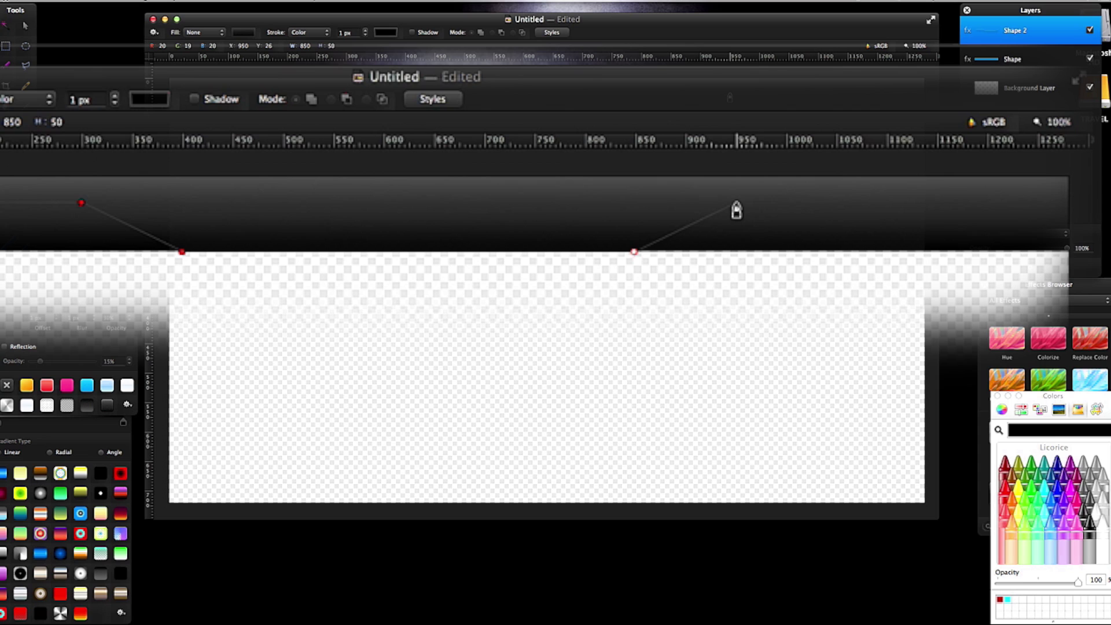
click(737, 204)
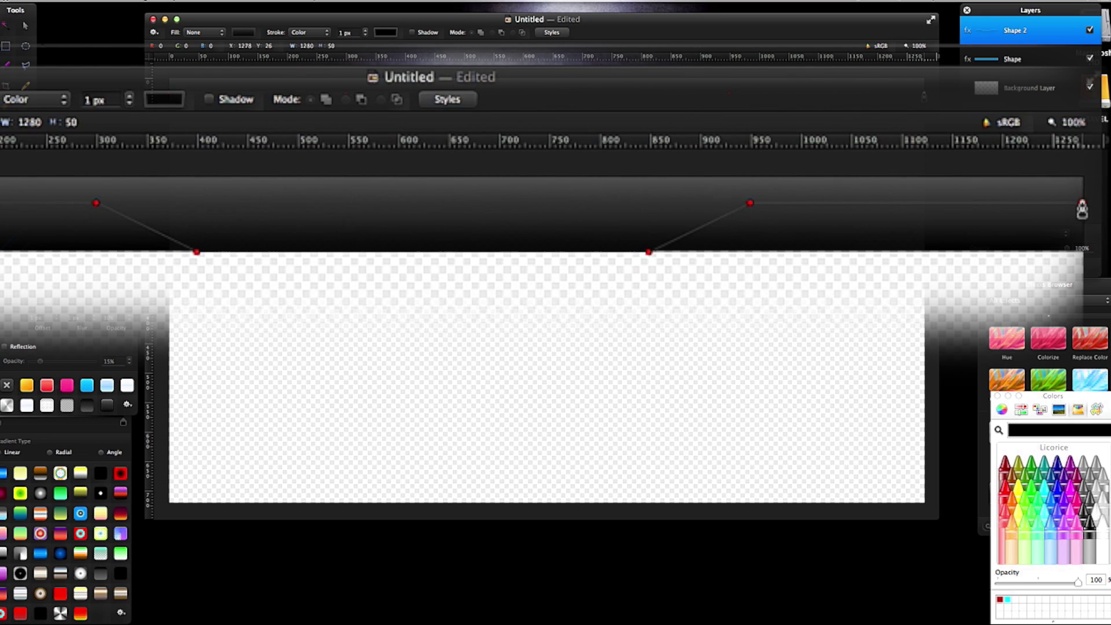
click(1087, 203)
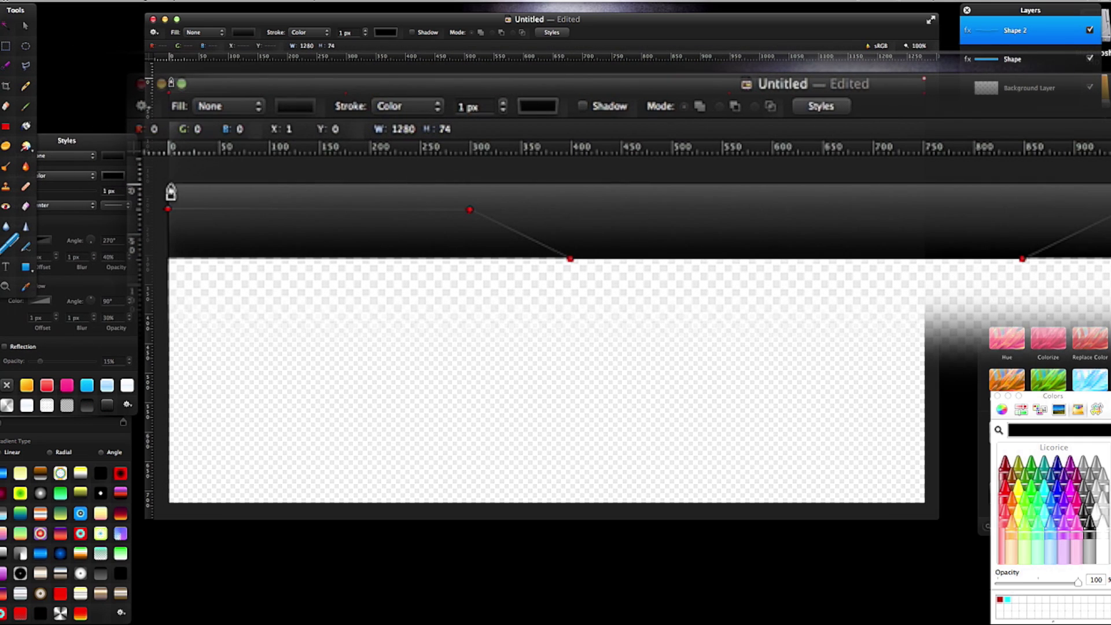
click(167, 185)
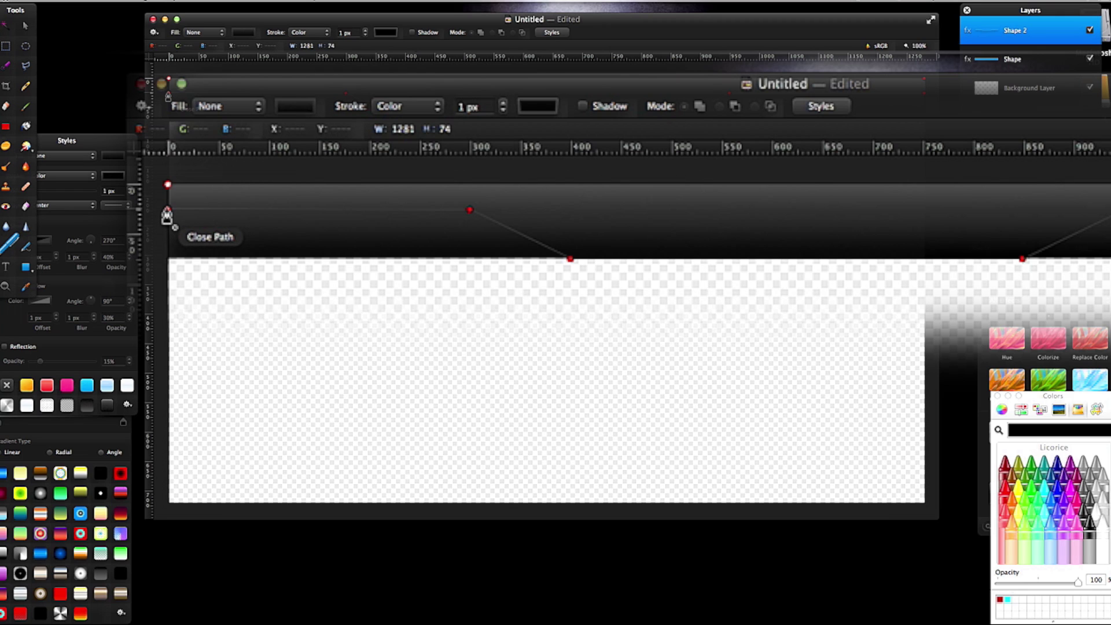
click(167, 215)
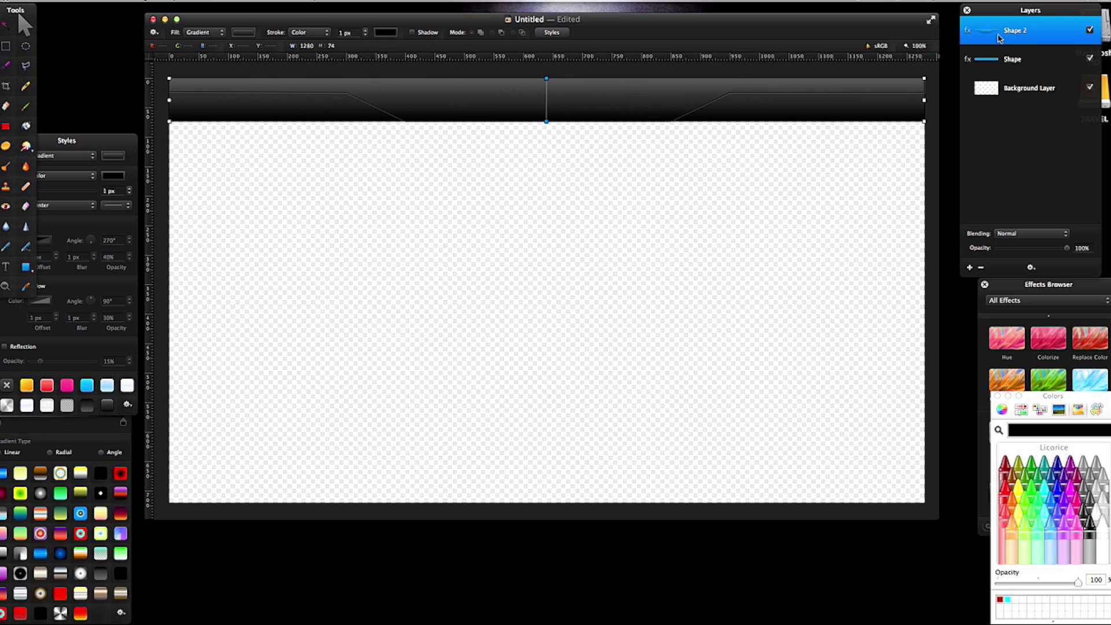
Step: Delete the plain Shape layer and select the notched Shape 2 layer
click(993, 66)
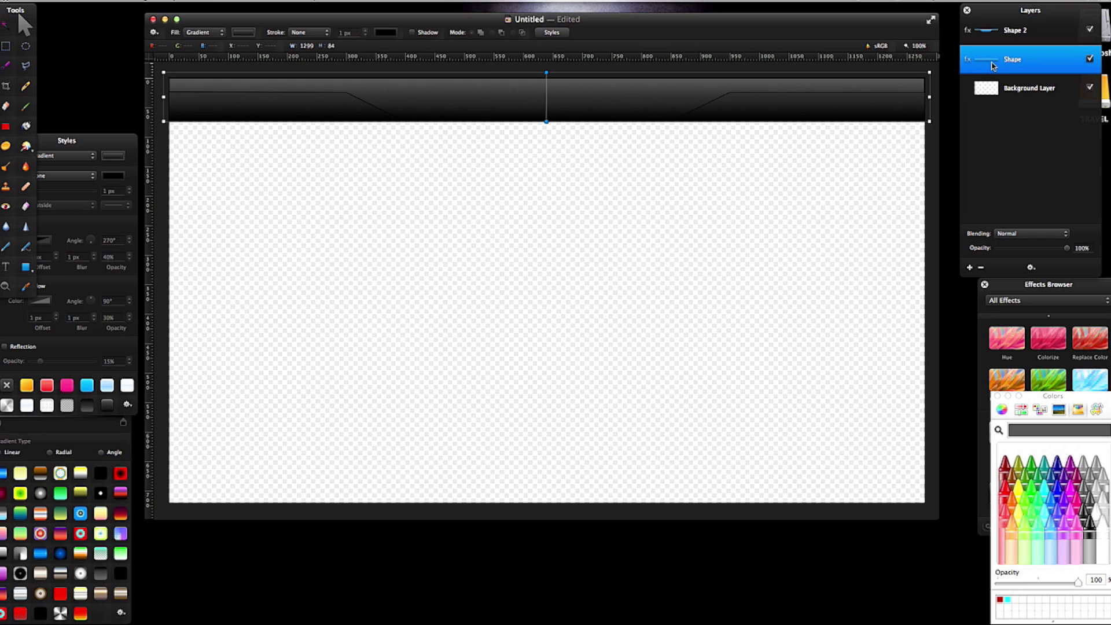
key(BackSpace)
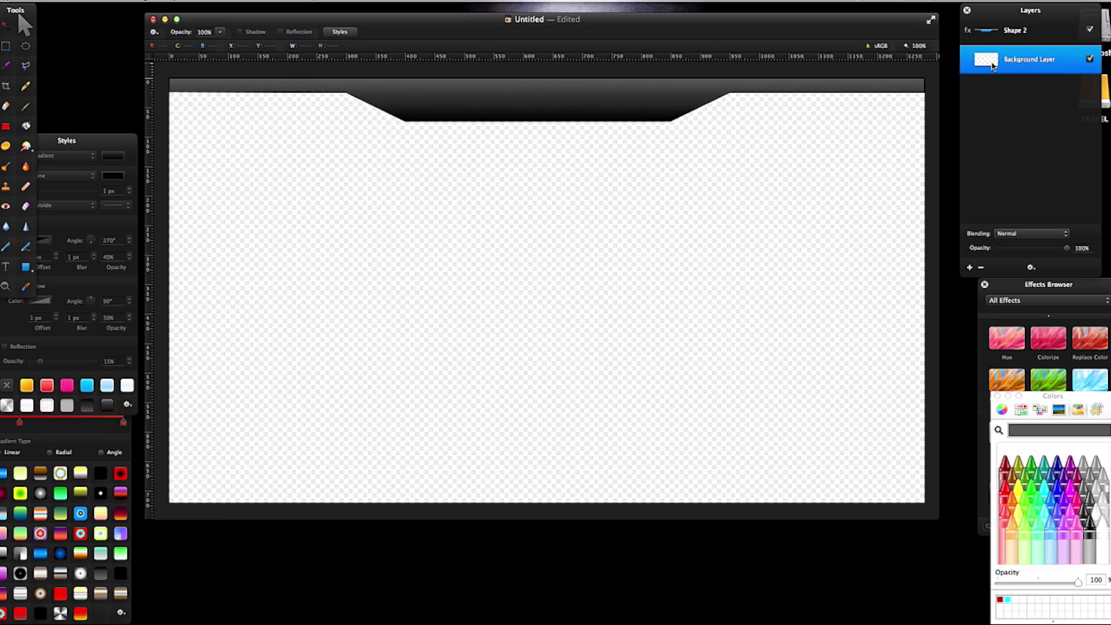
click(1006, 32)
click(89, 141)
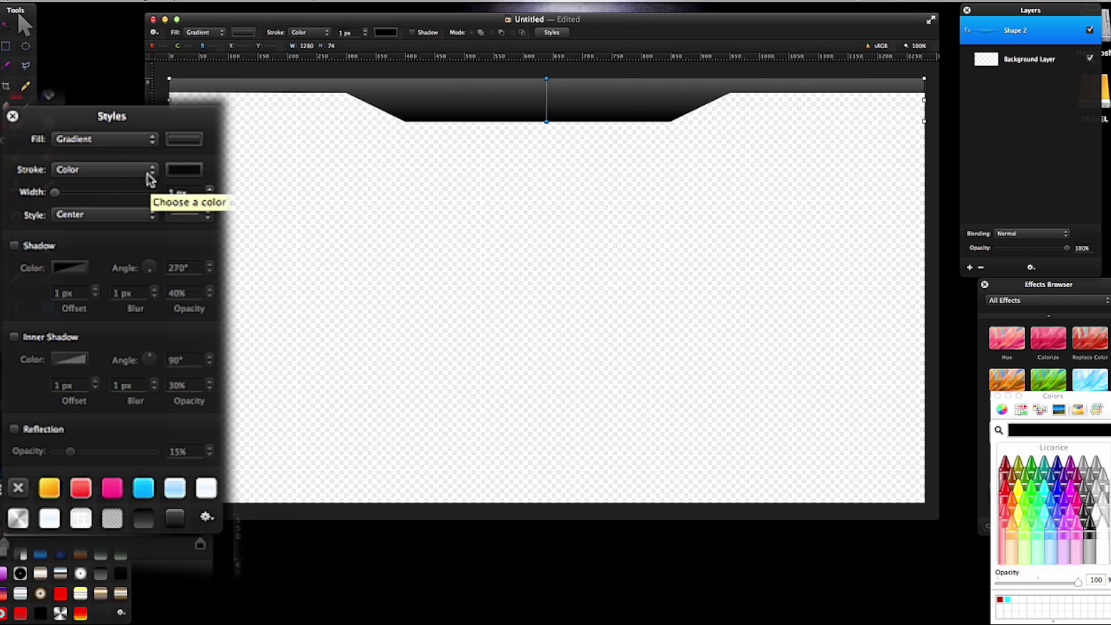
Step: Remove Shape 2's stroke and give it a black drop shadow
click(148, 169)
click(145, 157)
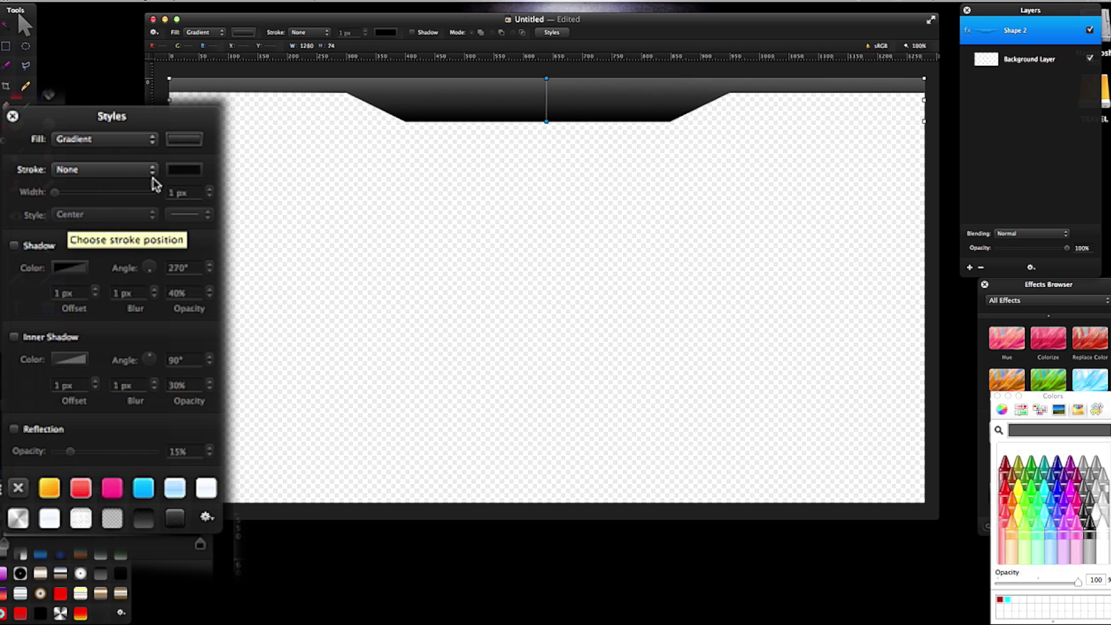
click(14, 247)
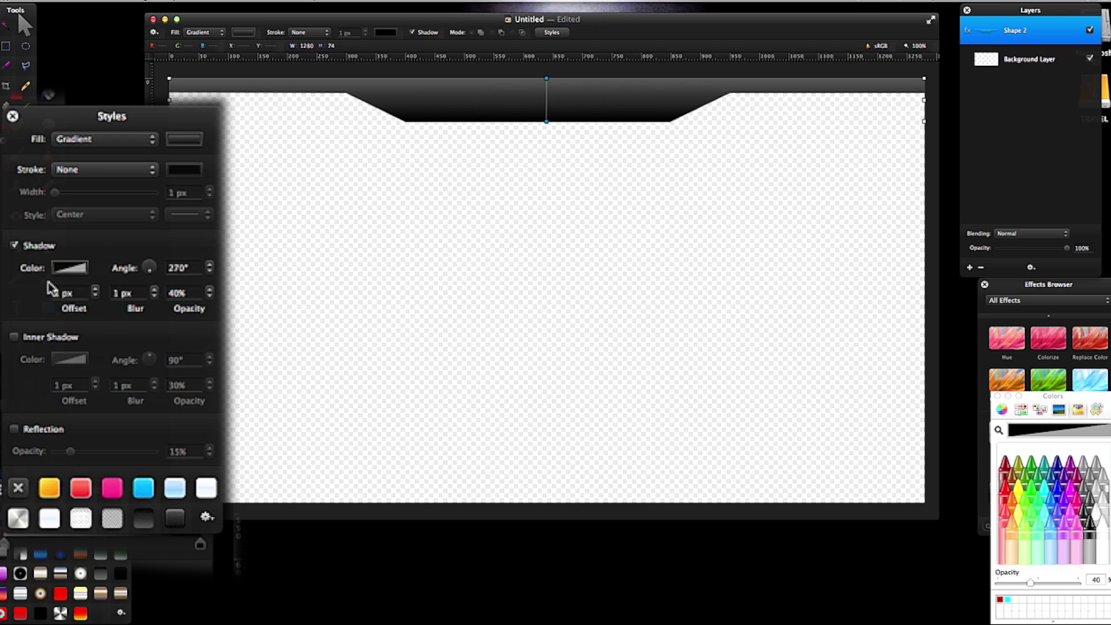
click(70, 269)
click(1091, 529)
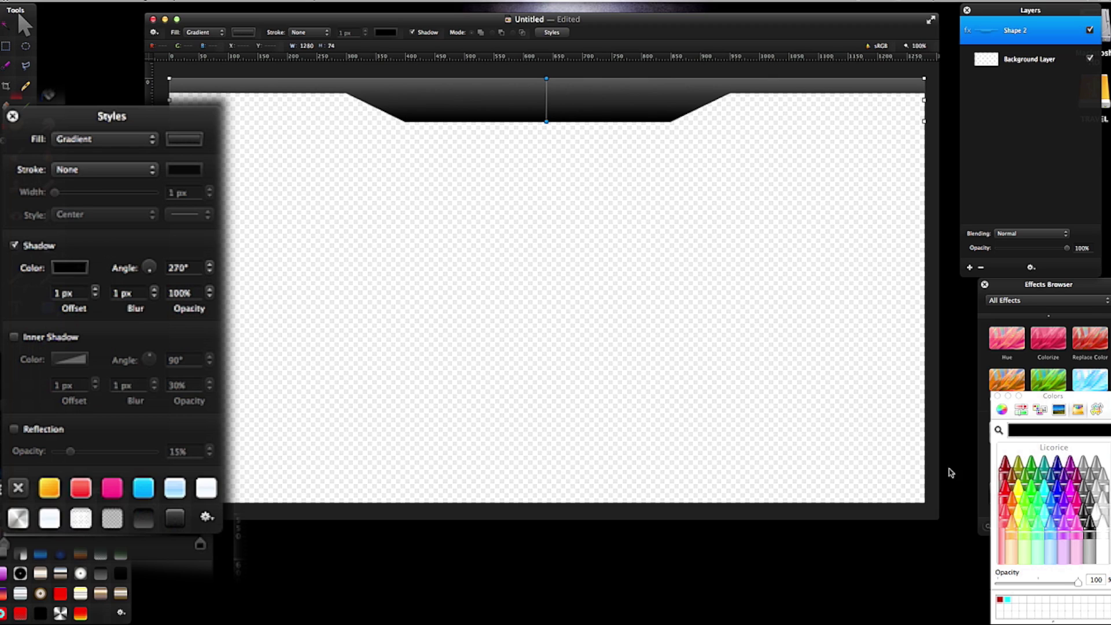
Step: Set the shadow Offset to 10 px and Blur to 25 px
click(67, 293)
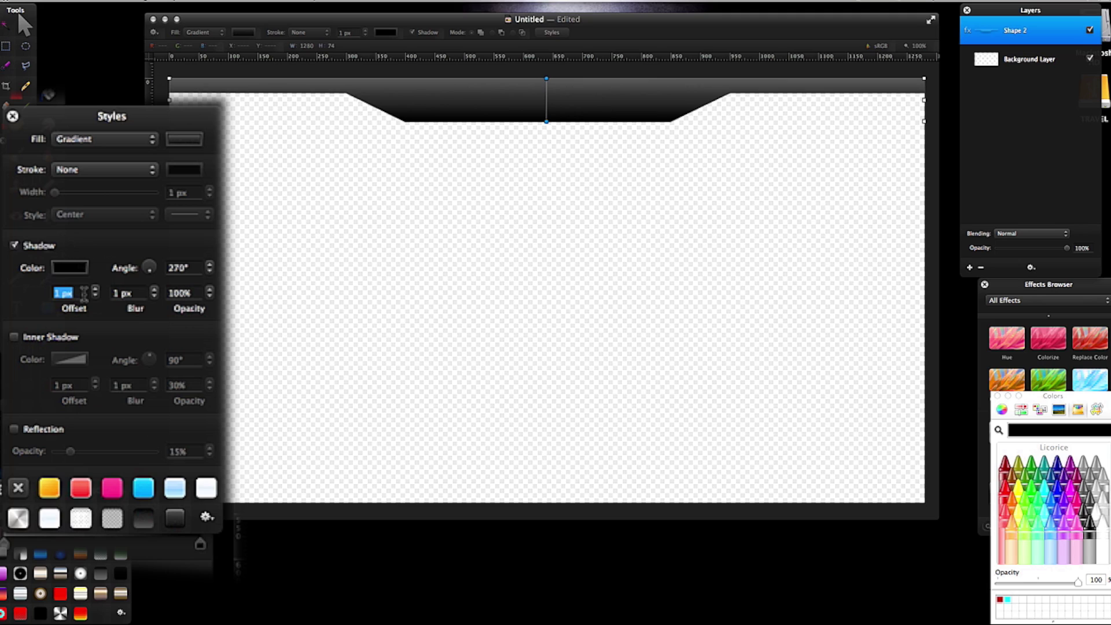
text(10)
key(Return)
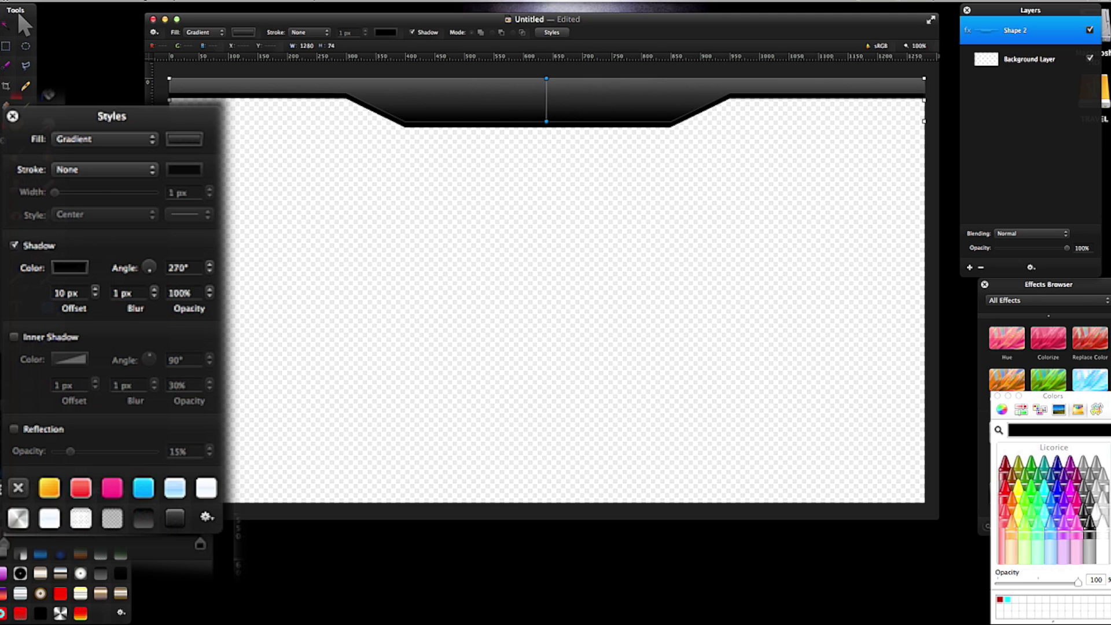
click(124, 292)
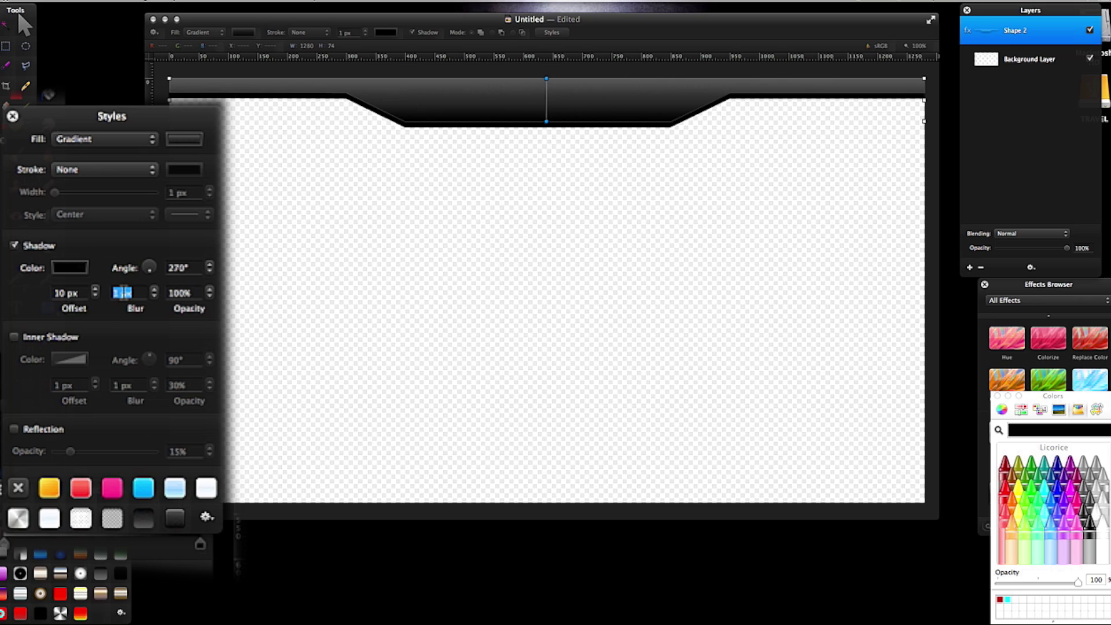
text(25)
key(Return)
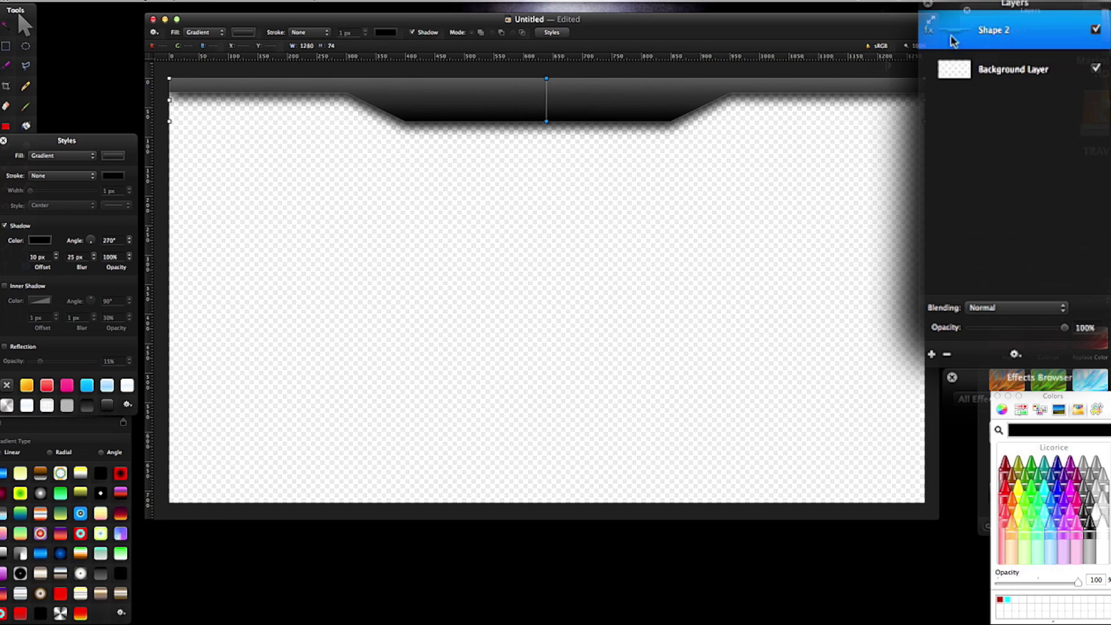
Step: Load Shape 2's outline as a selection and add a new empty layer above it
click(960, 47)
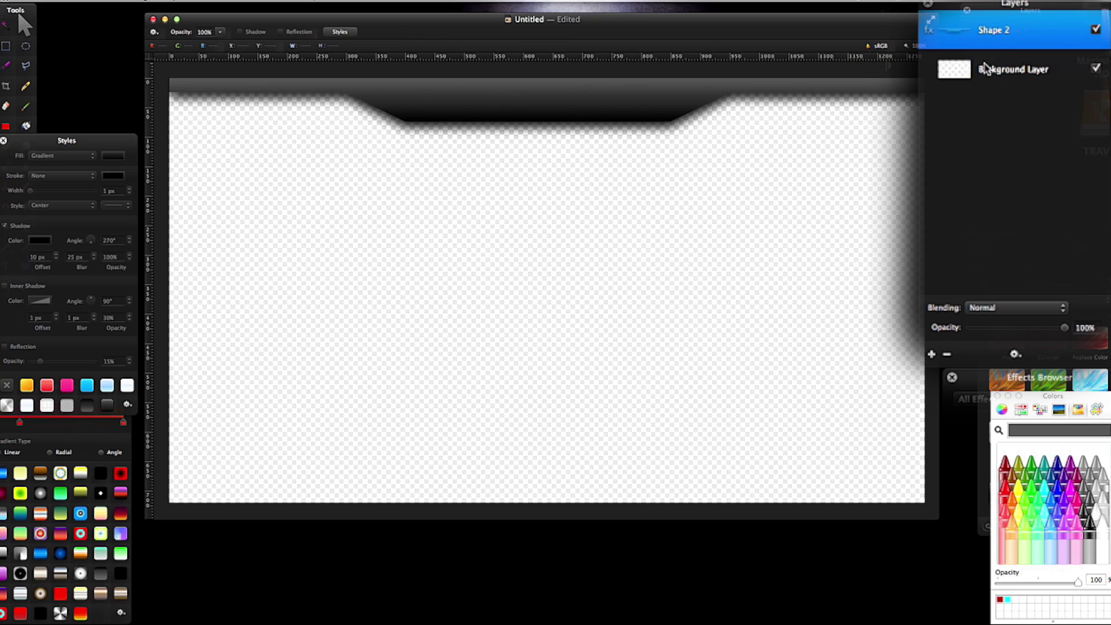
click(986, 67)
click(958, 38)
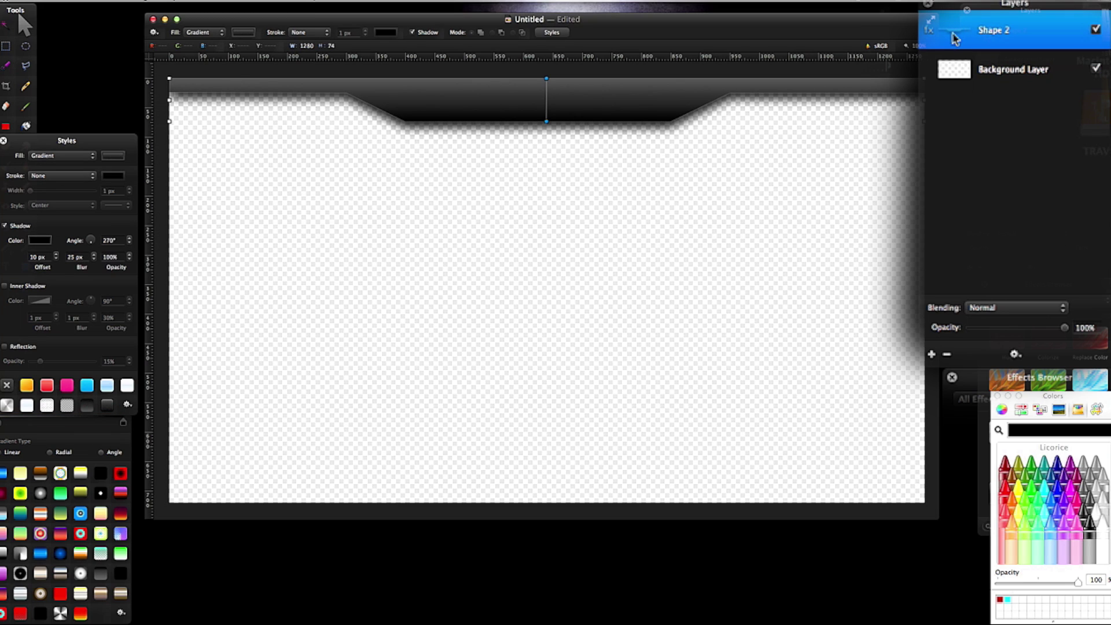
super+click(953, 38)
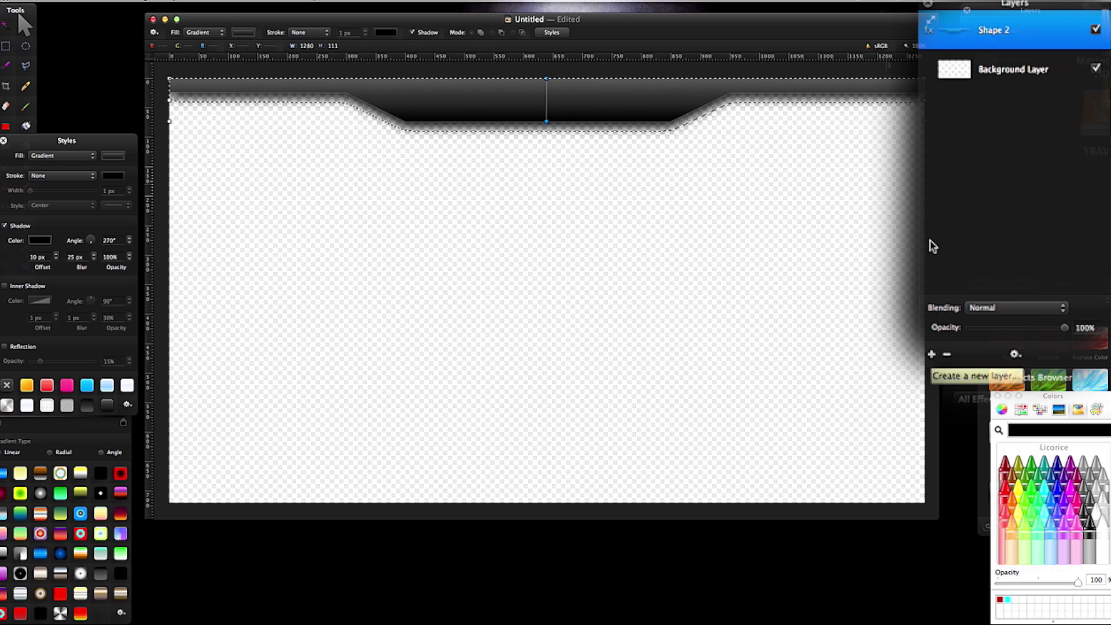
click(931, 355)
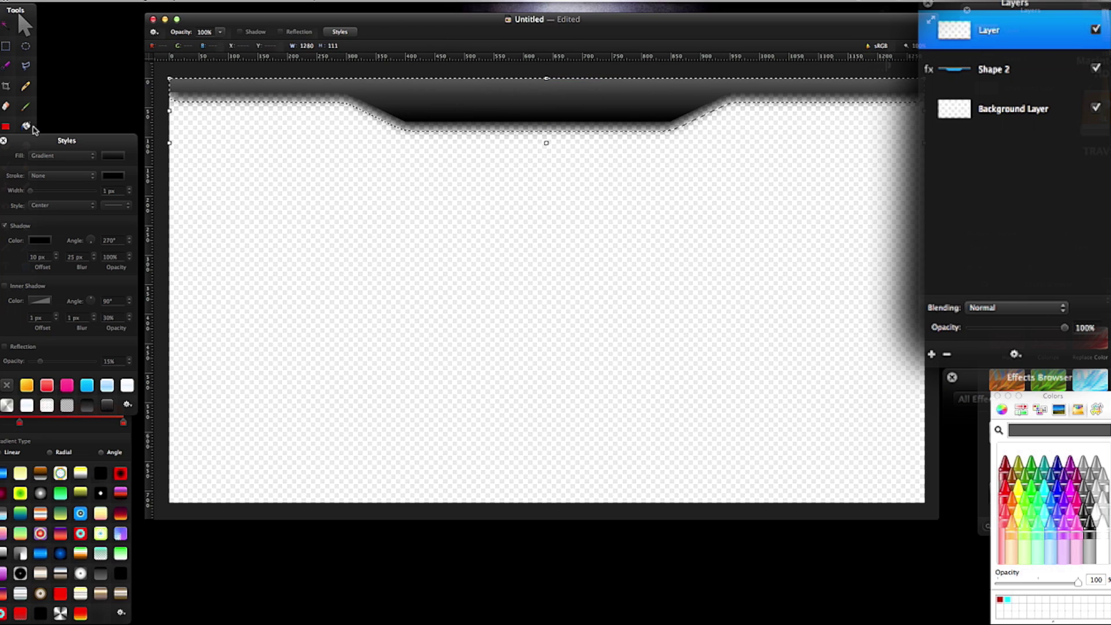
Step: Fill the banner-shaped selection on the new layer with a red gradient preset, undoing the stray bucket fill
click(7, 128)
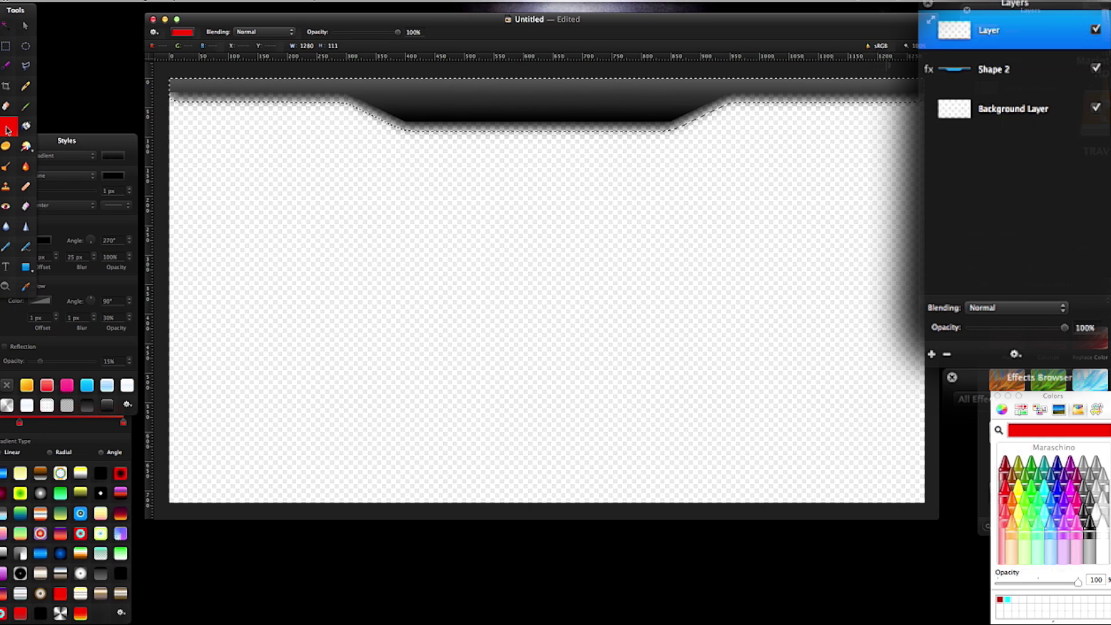
click(26, 125)
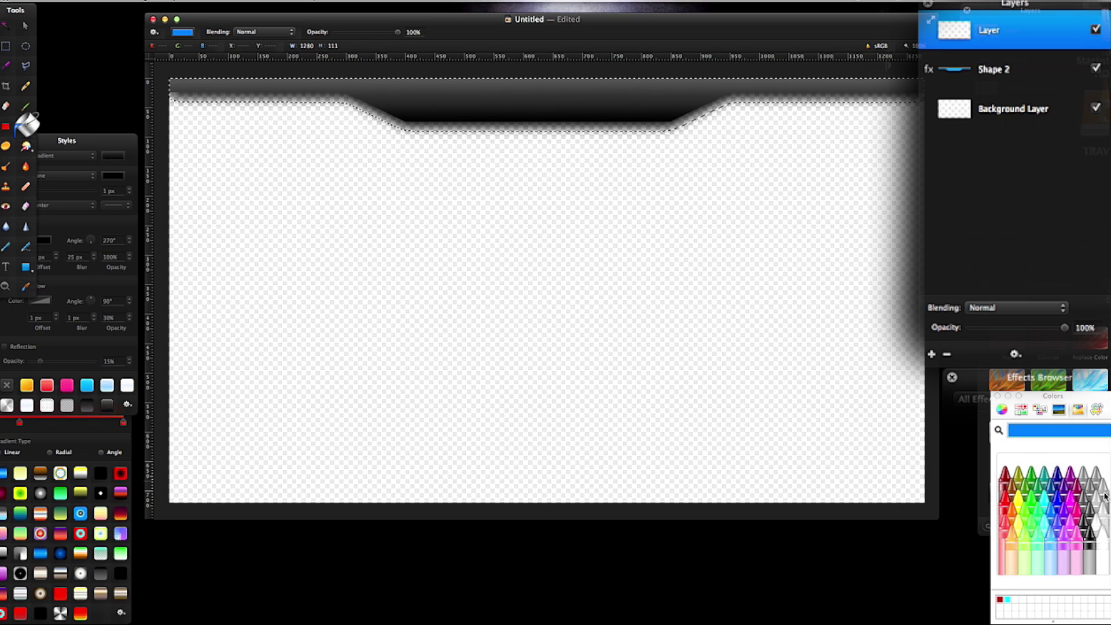
click(7, 126)
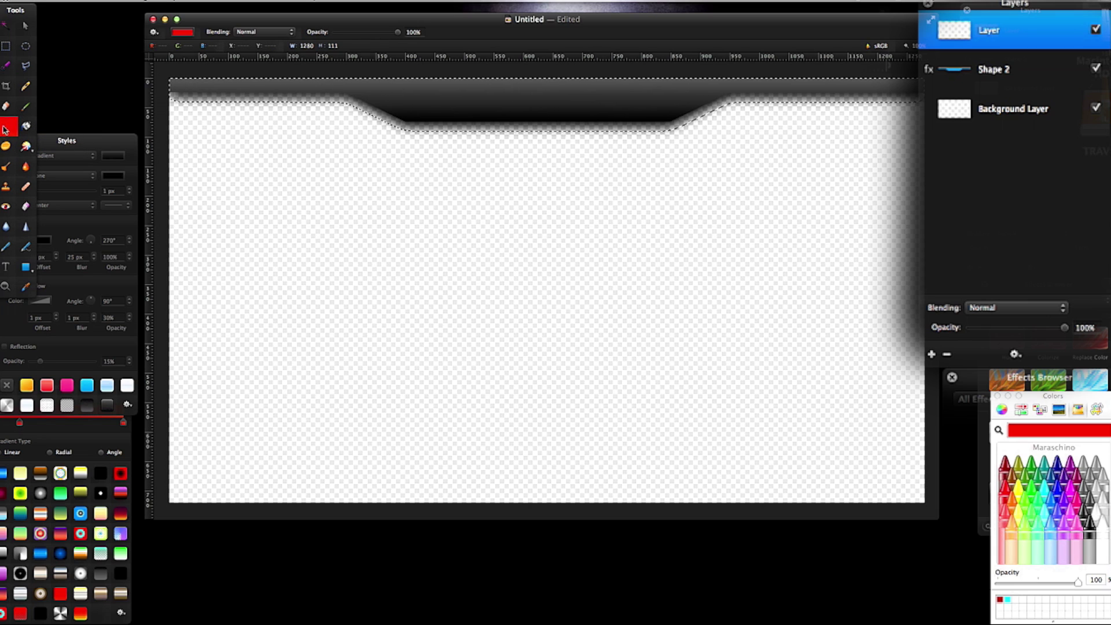
click(61, 593)
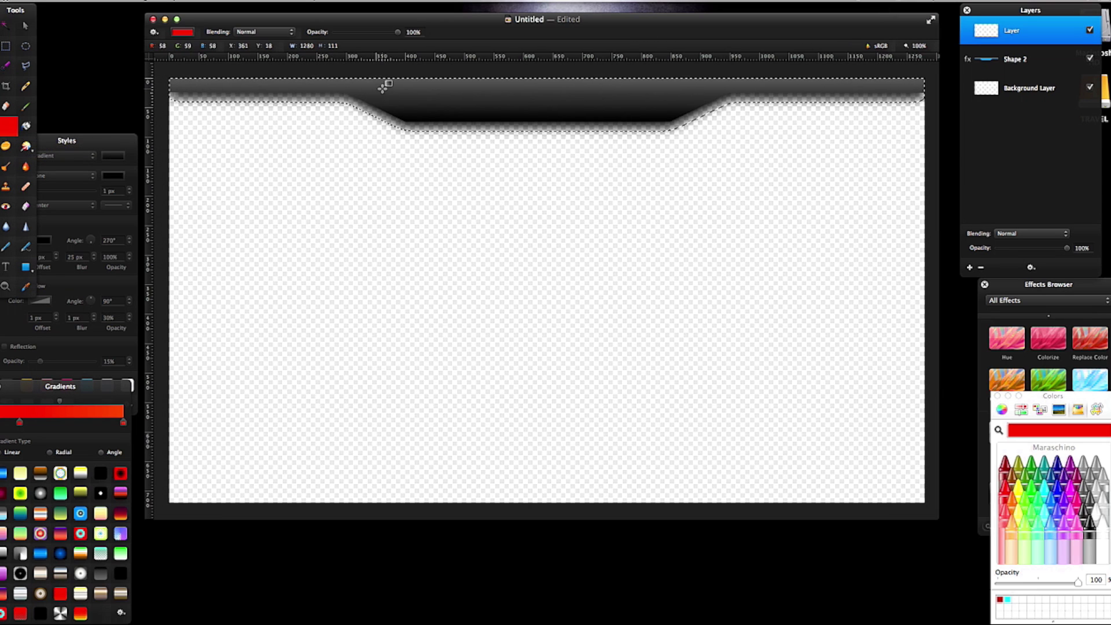
drag(382, 120, 382, 121)
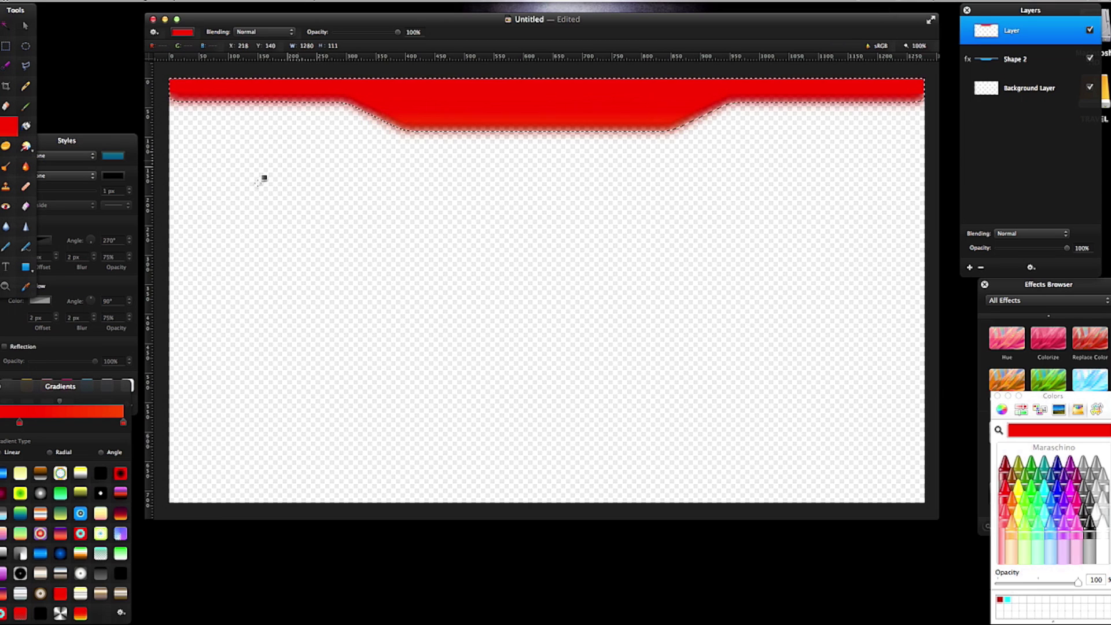
click(1045, 512)
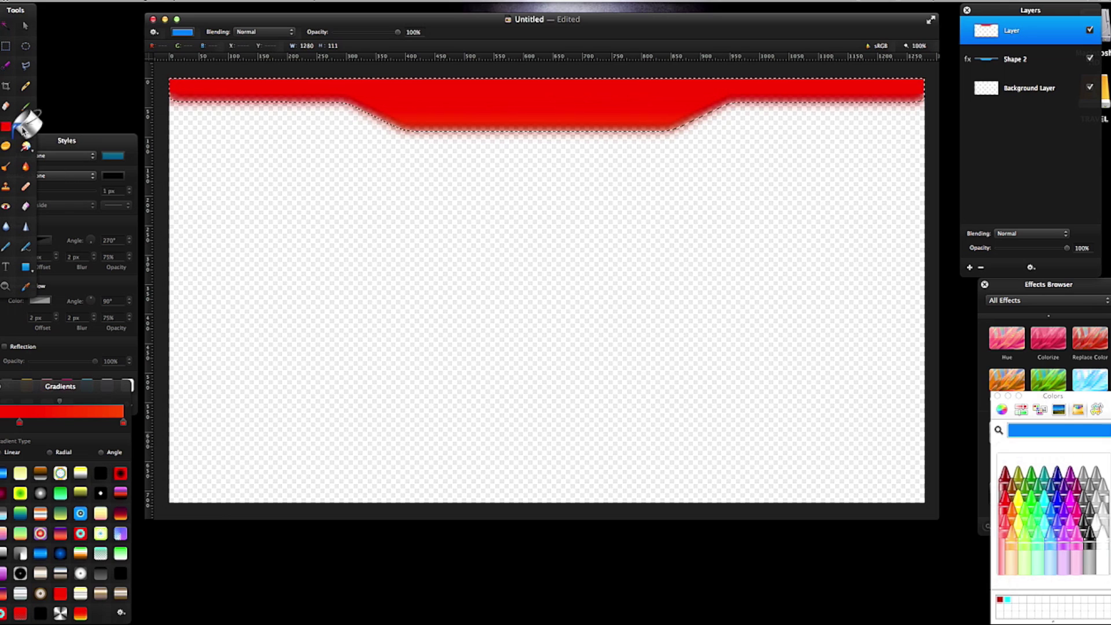
click(1009, 507)
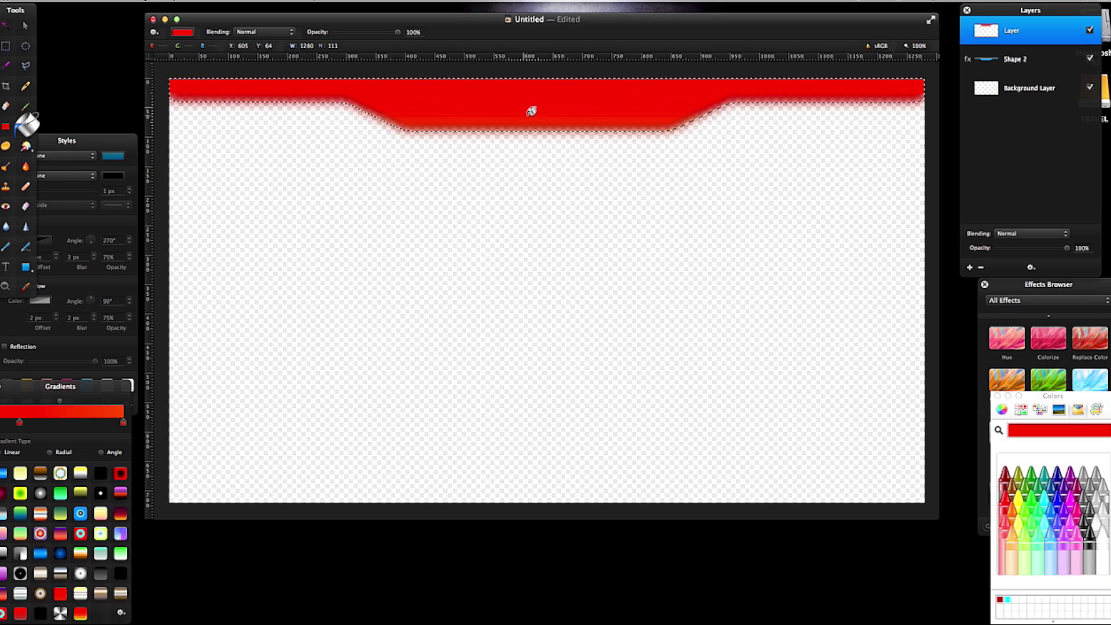
drag(513, 143, 579, 163)
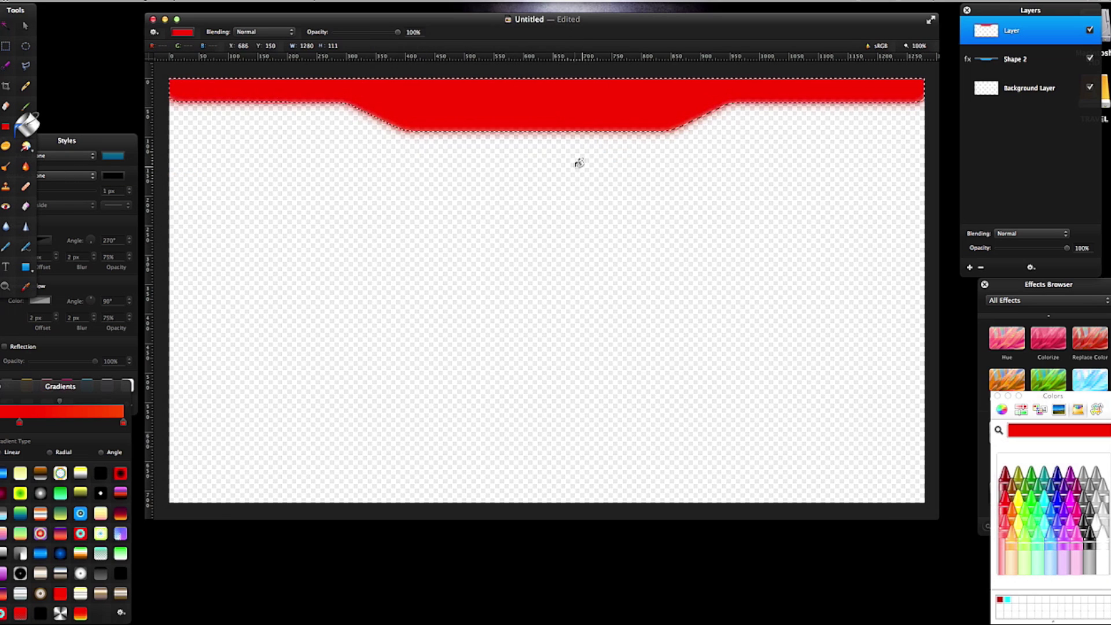
key(super+z)
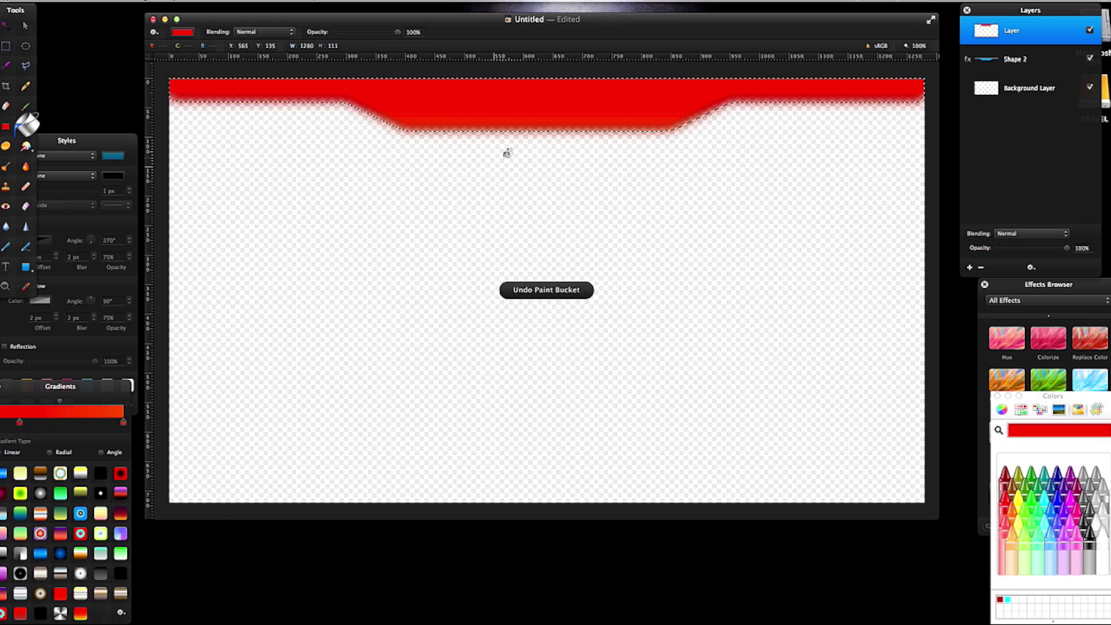
click(8, 126)
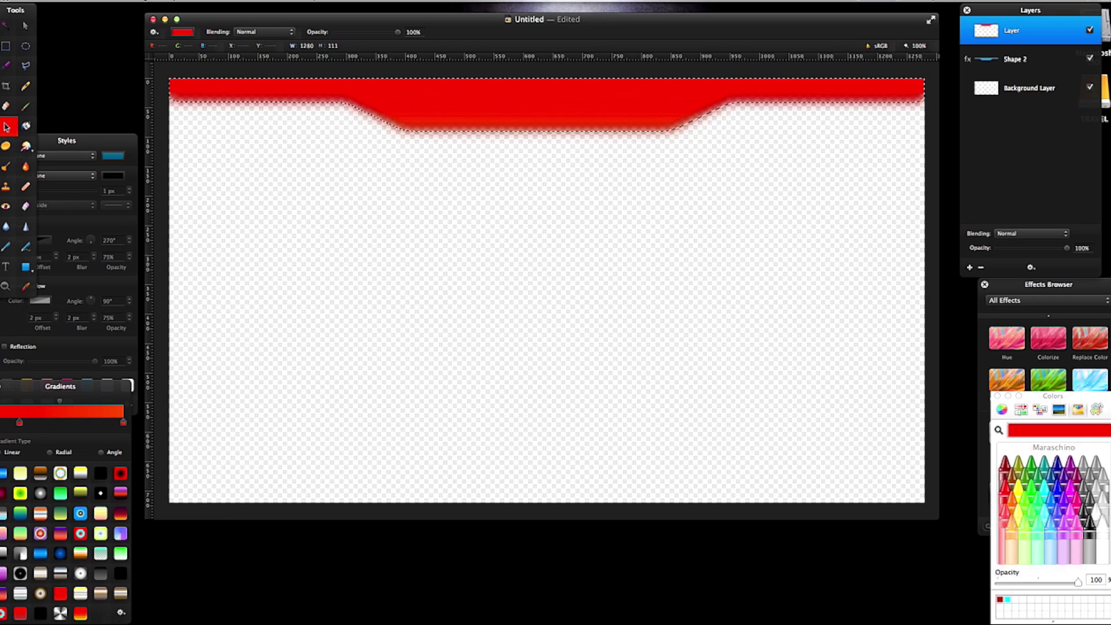
Step: Scale the red layer to 104.5%, move it beneath Shape 2, and deselect
click(25, 32)
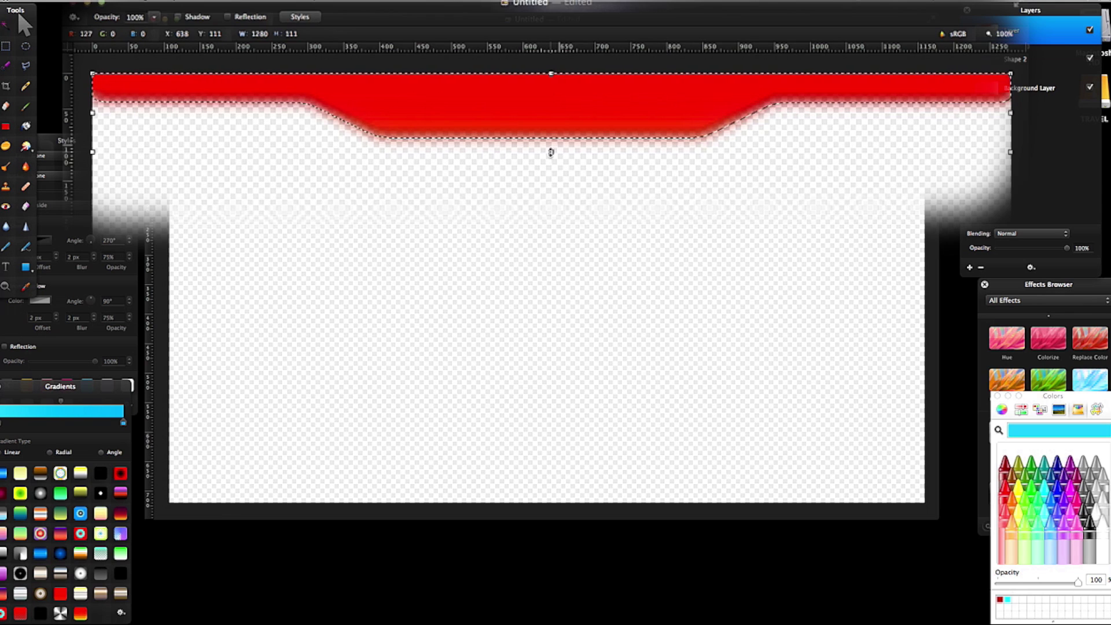
click(547, 143)
drag(551, 152, 551, 155)
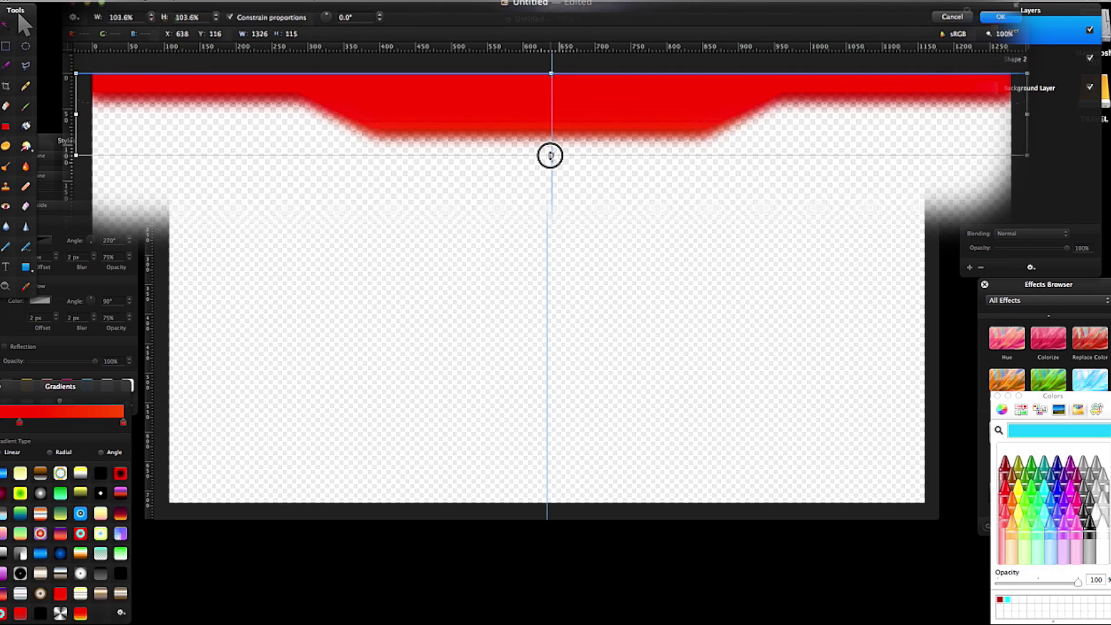
drag(551, 155, 550, 157)
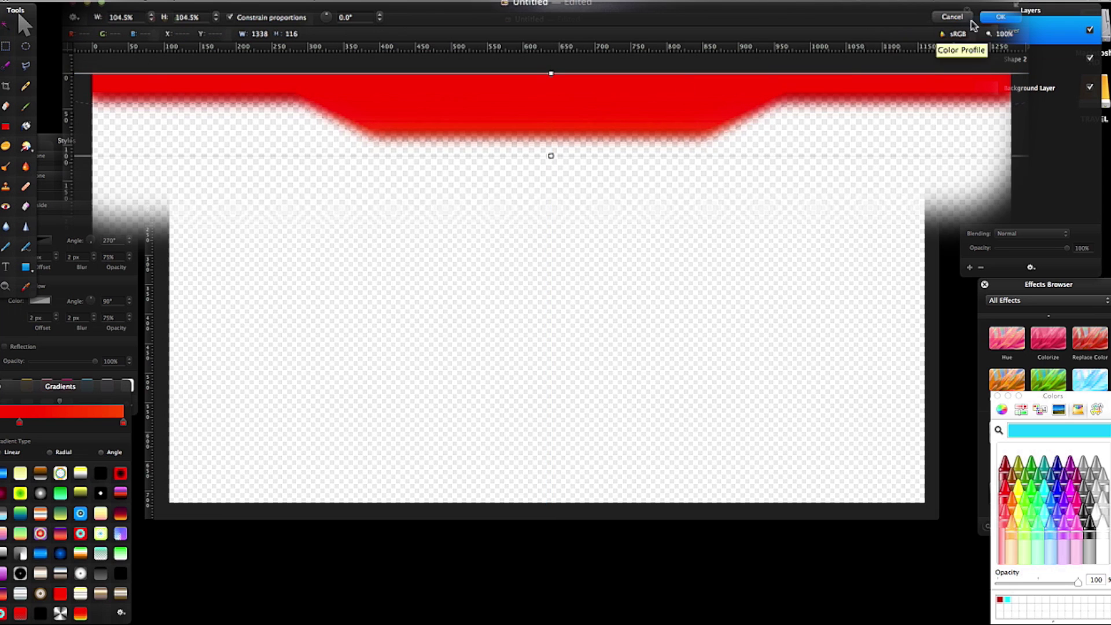
click(1006, 18)
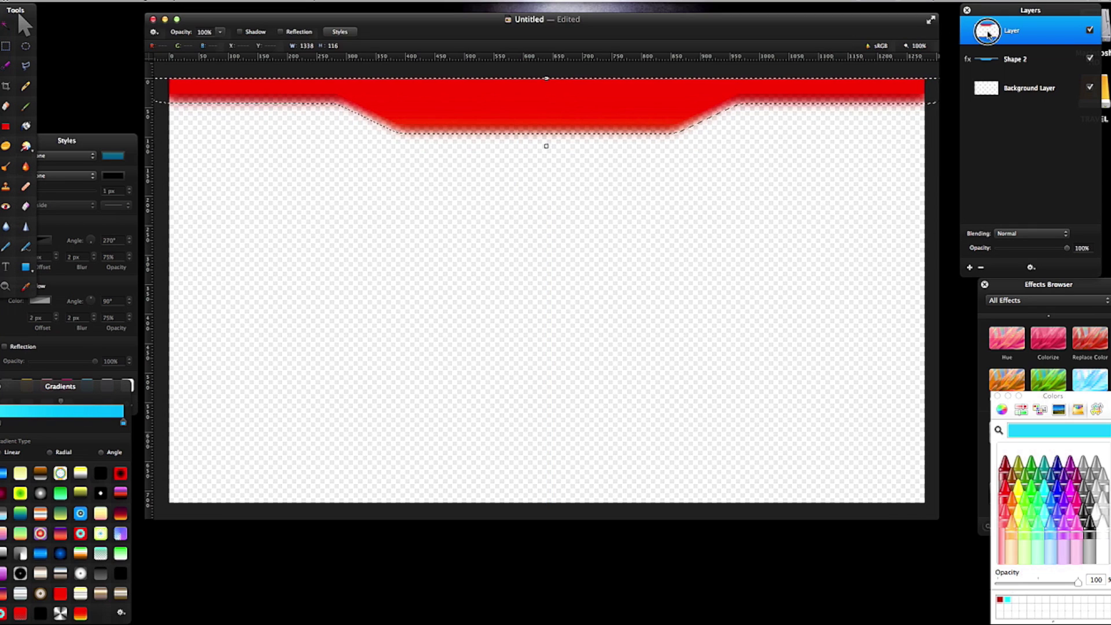
drag(986, 31, 988, 65)
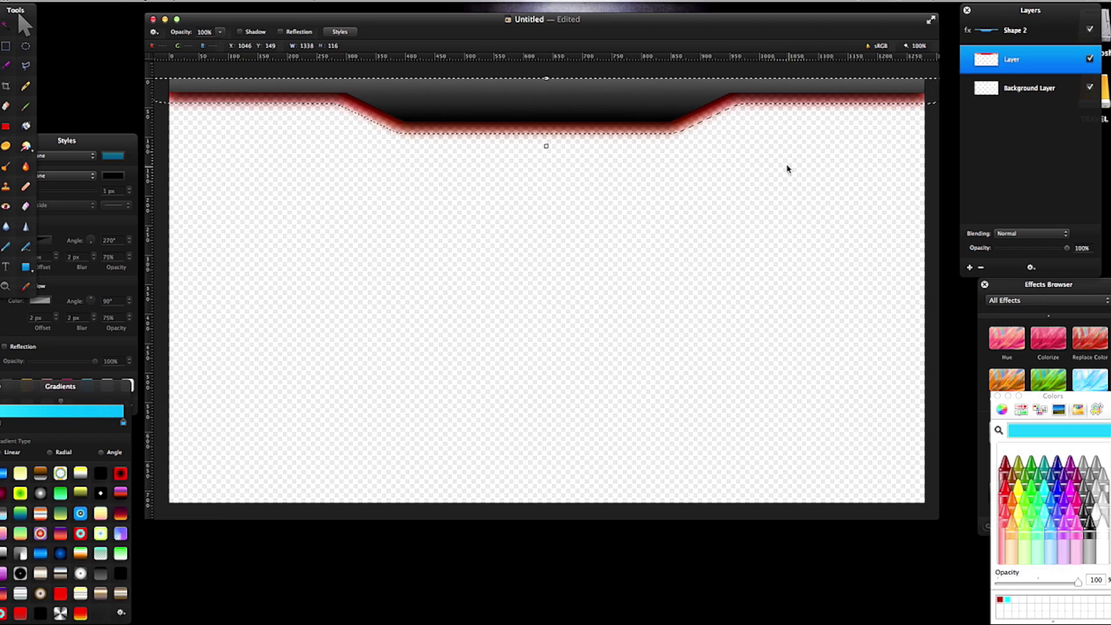
key(super+d)
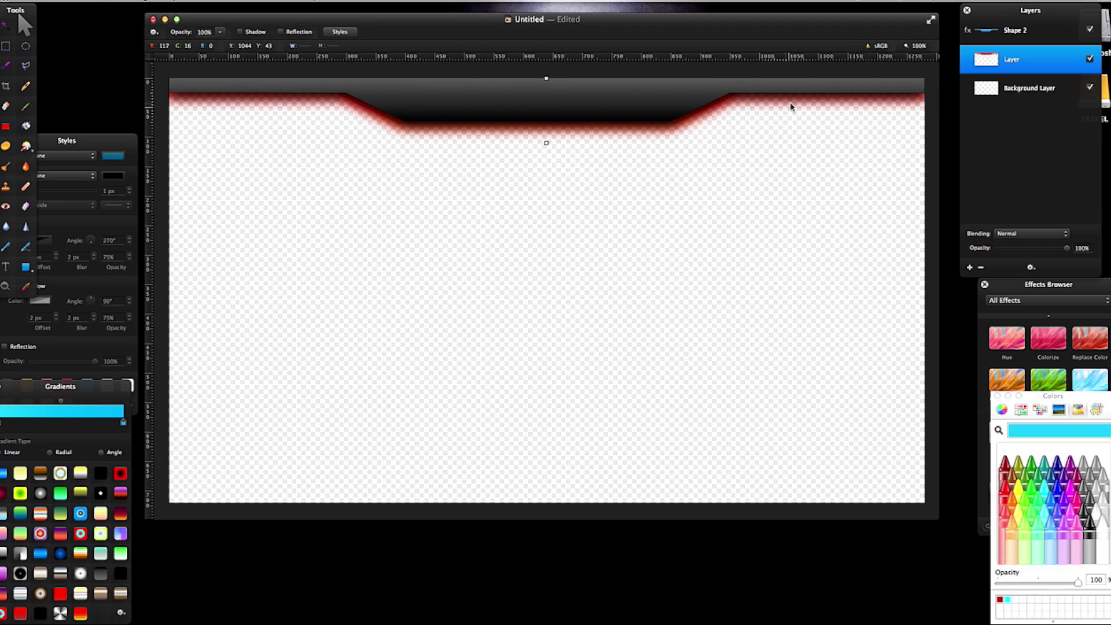
Step: Scale the red glow layer up to about 110.8% with Free Transform
click(1001, 29)
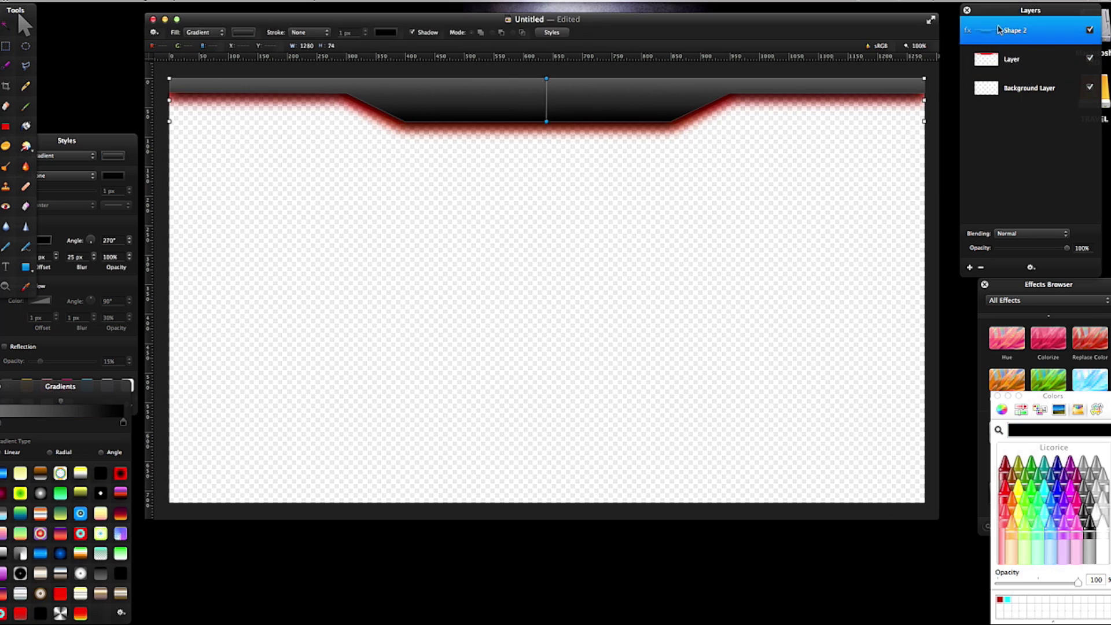
click(1002, 62)
key(super+t)
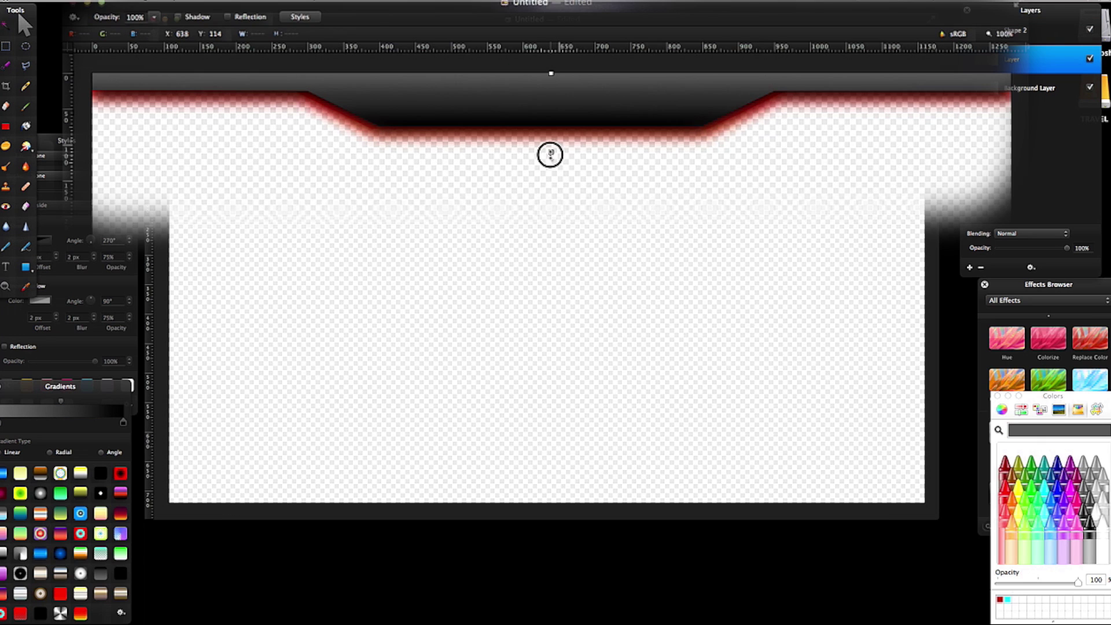
drag(550, 154, 551, 162)
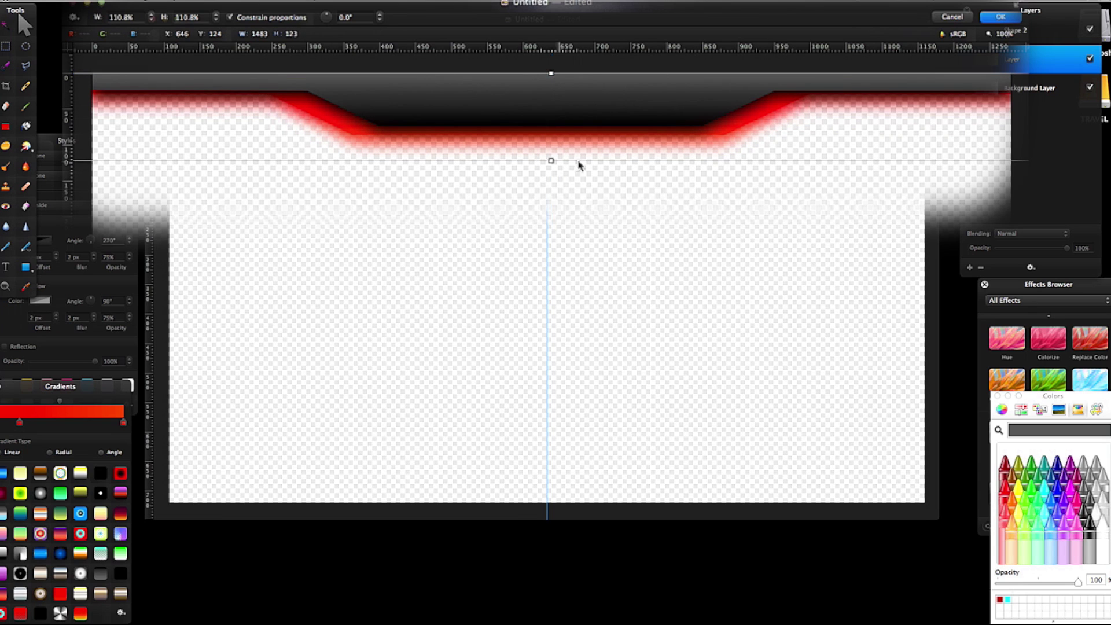
click(997, 20)
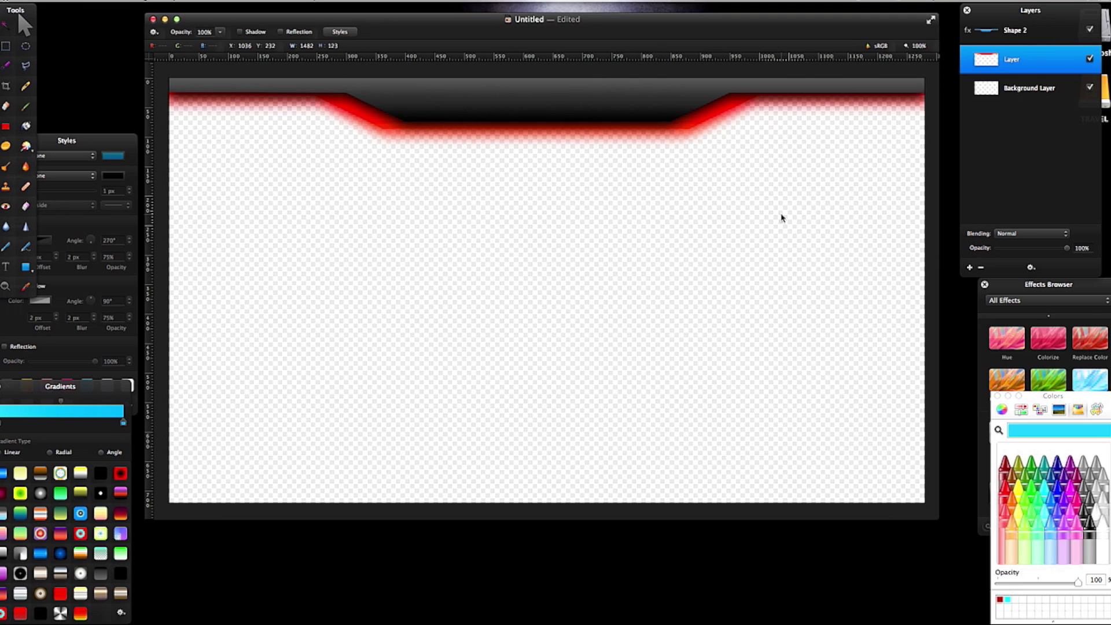
Step: Merge the red glow layer into Shape 2 and delete the empty Background Layer
shift+click(1013, 35)
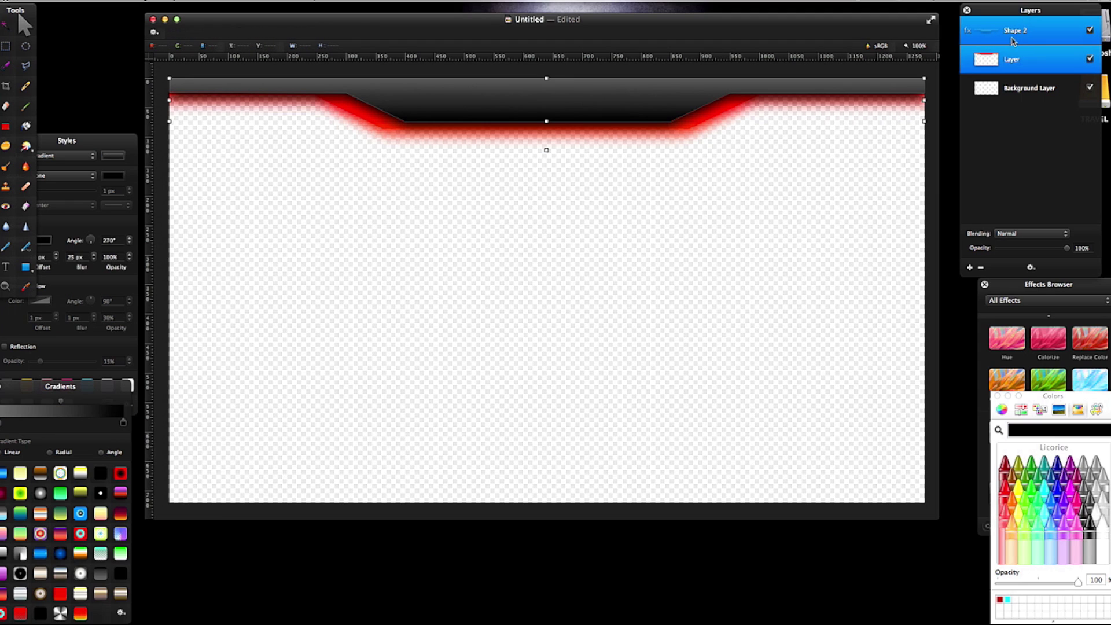
right_click(1014, 60)
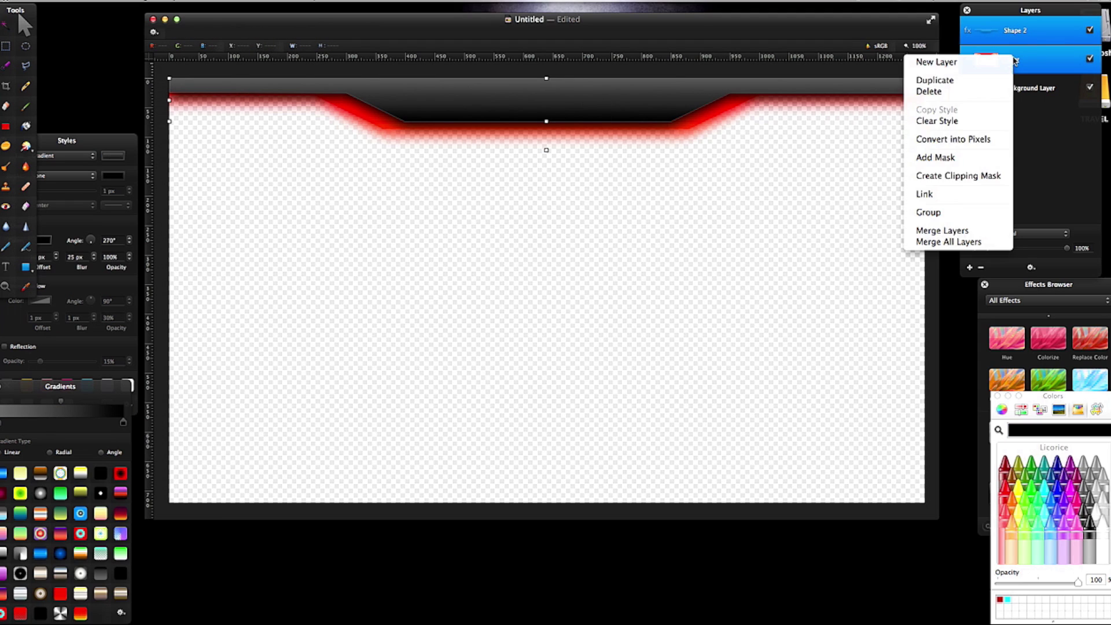
click(979, 231)
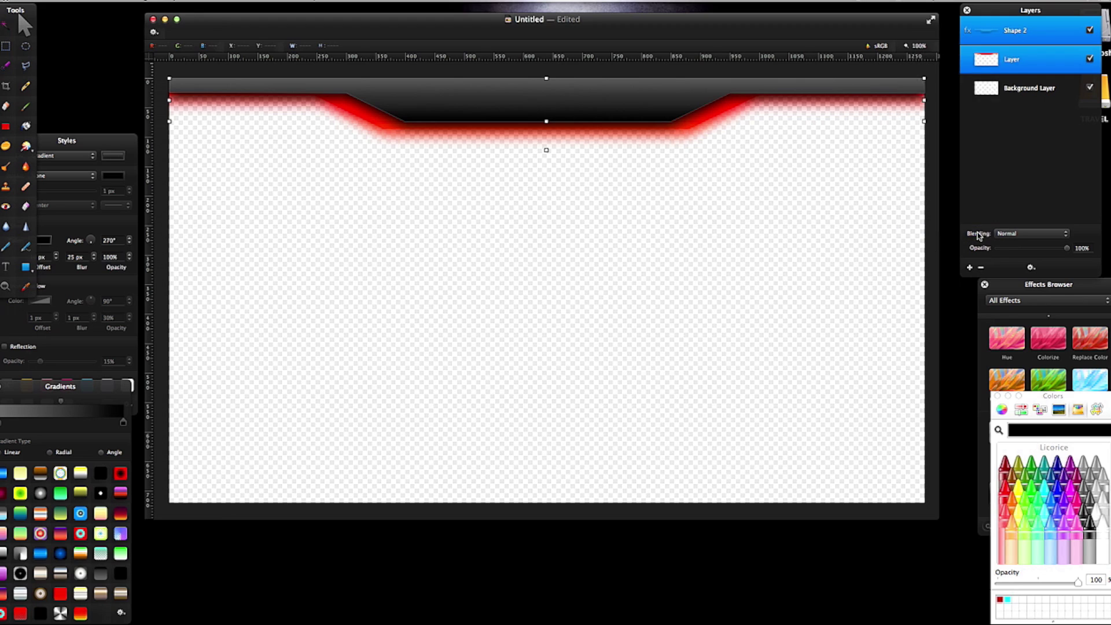
click(1025, 64)
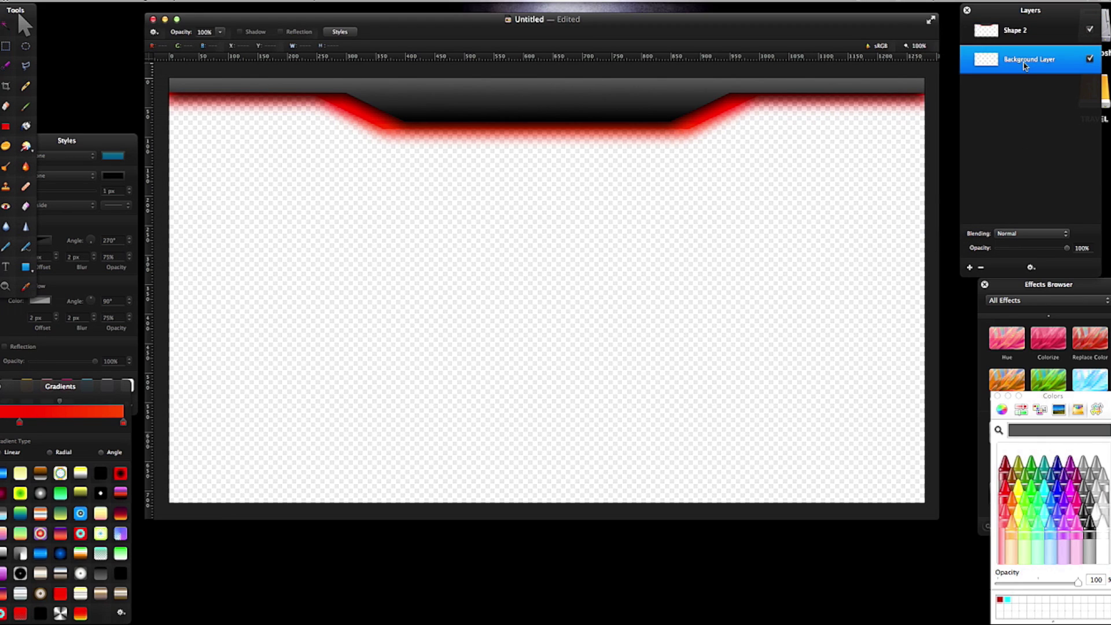
key(Delete)
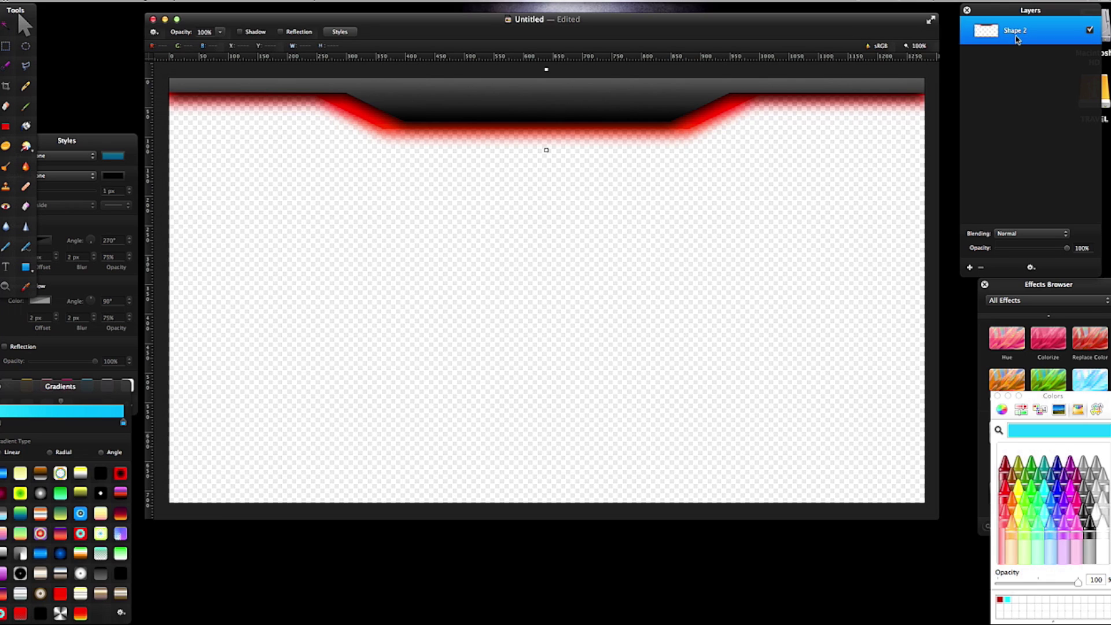
Step: Duplicate the glowing Shape 2 banner layer and drag the copy down the canvas
right_click(1017, 36)
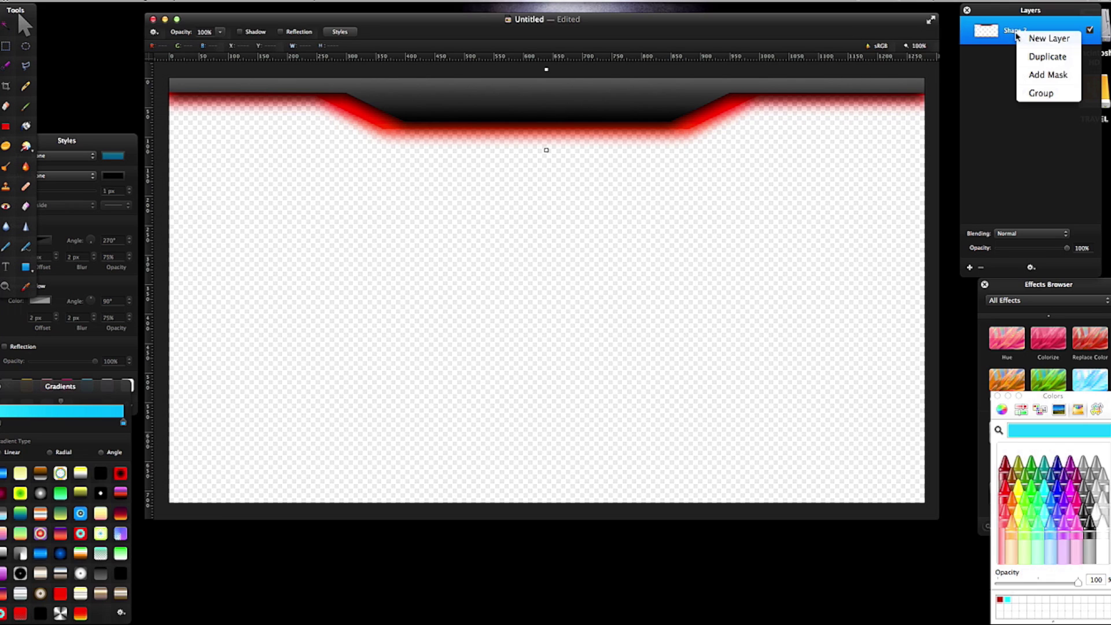
click(1042, 56)
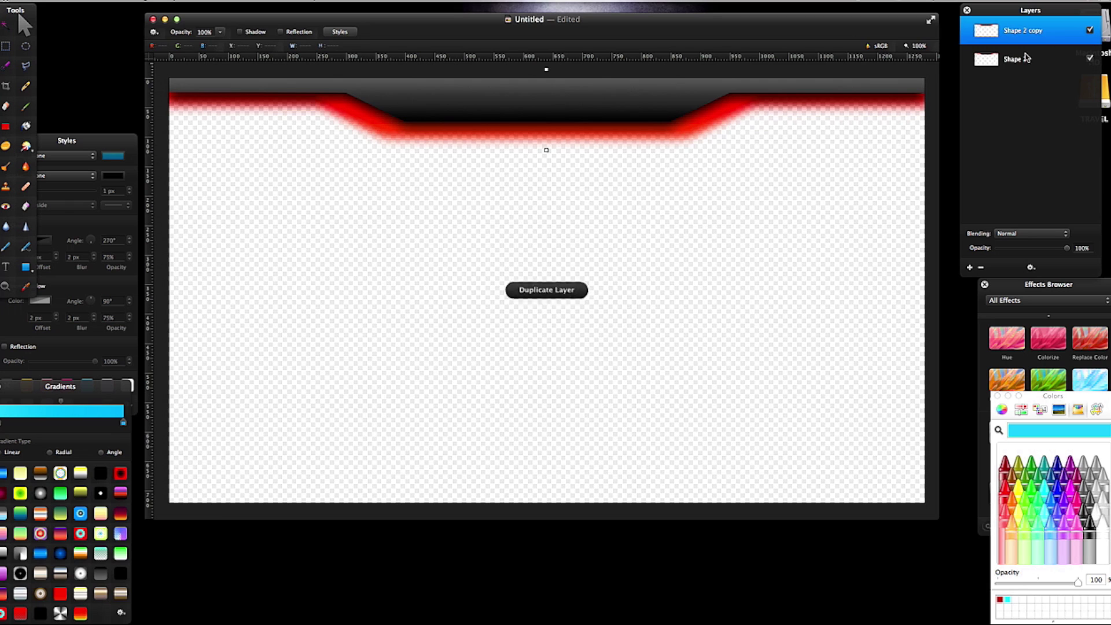
drag(551, 110, 548, 225)
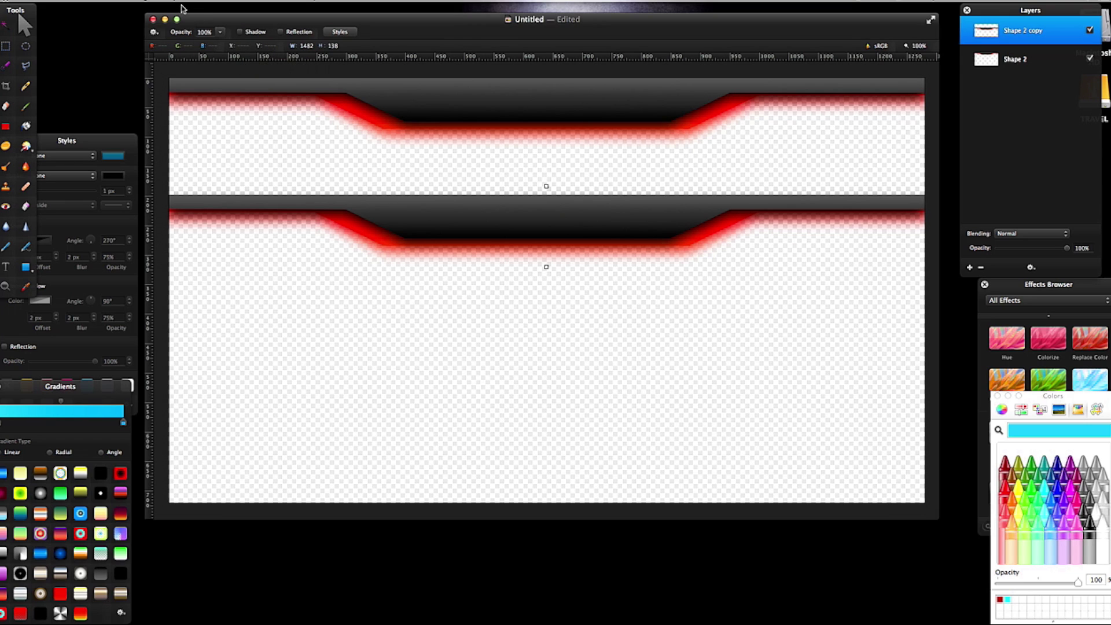
Step: Rotate the banner copy 180° and move it to the bottom edge of the canvas
click(111, 3)
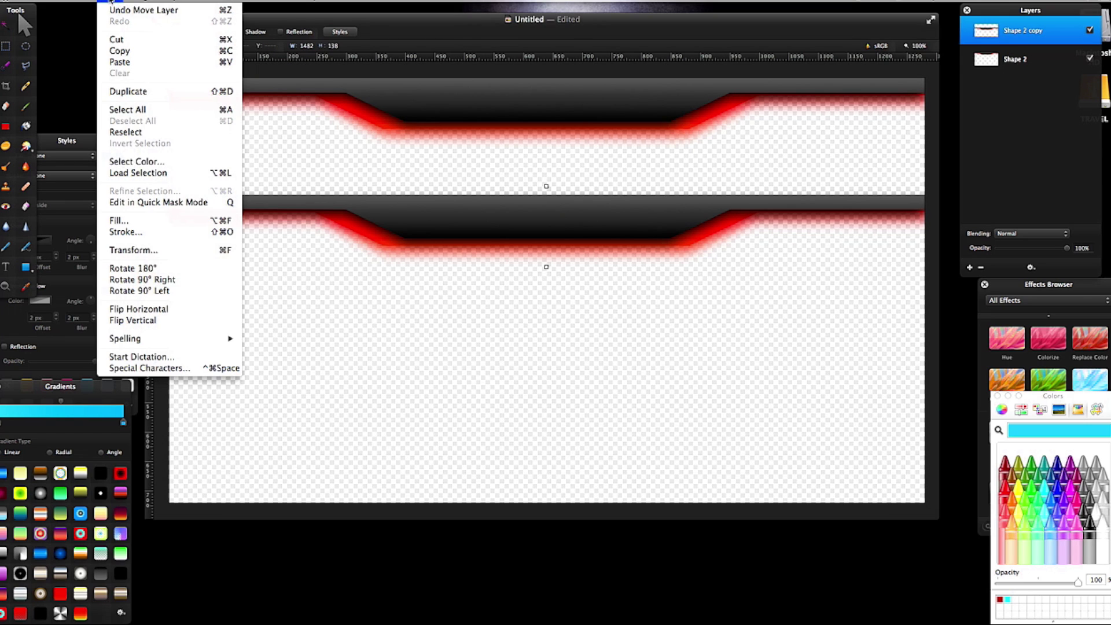
click(134, 268)
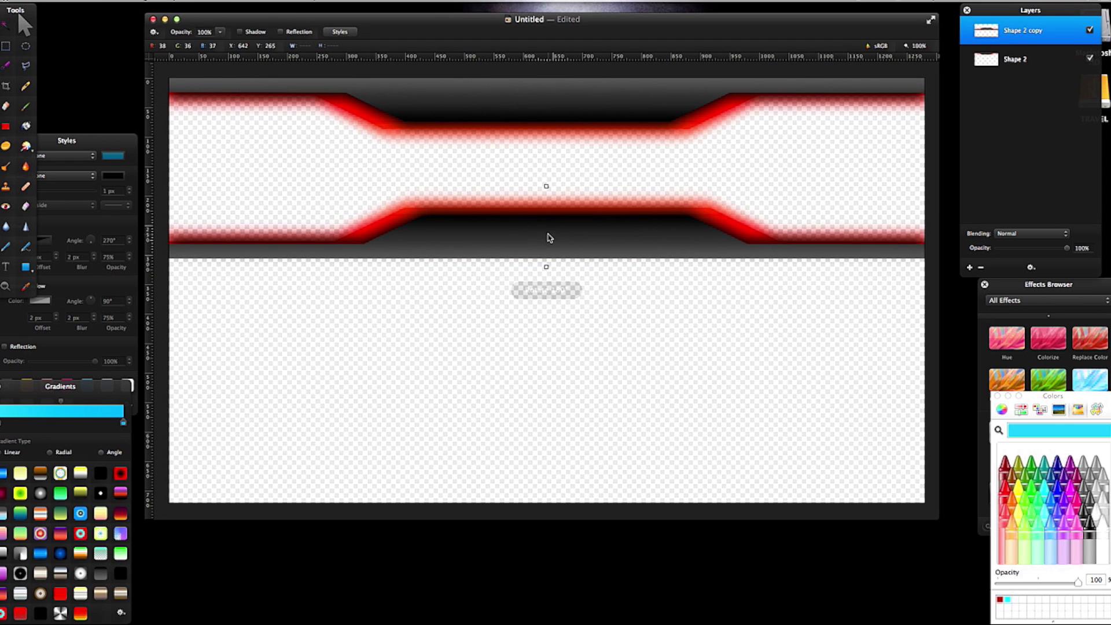
drag(549, 236, 546, 496)
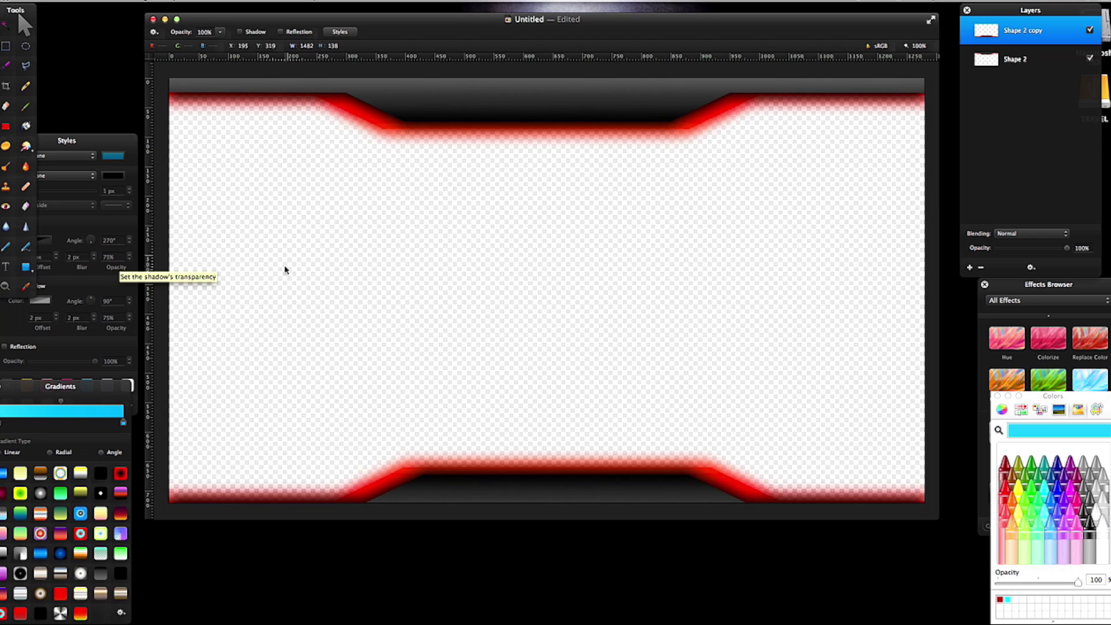
Step: Hide the palettes and drag the 13th logo from the TRAVEL drive's Icons folder onto the canvas
key(Tab)
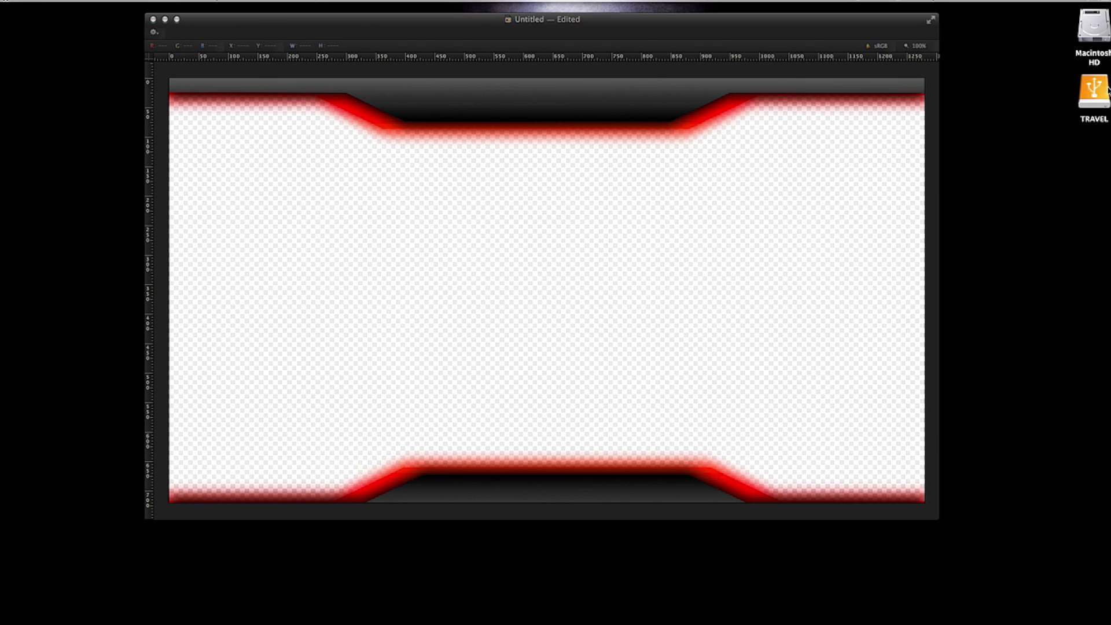
double_click(1105, 90)
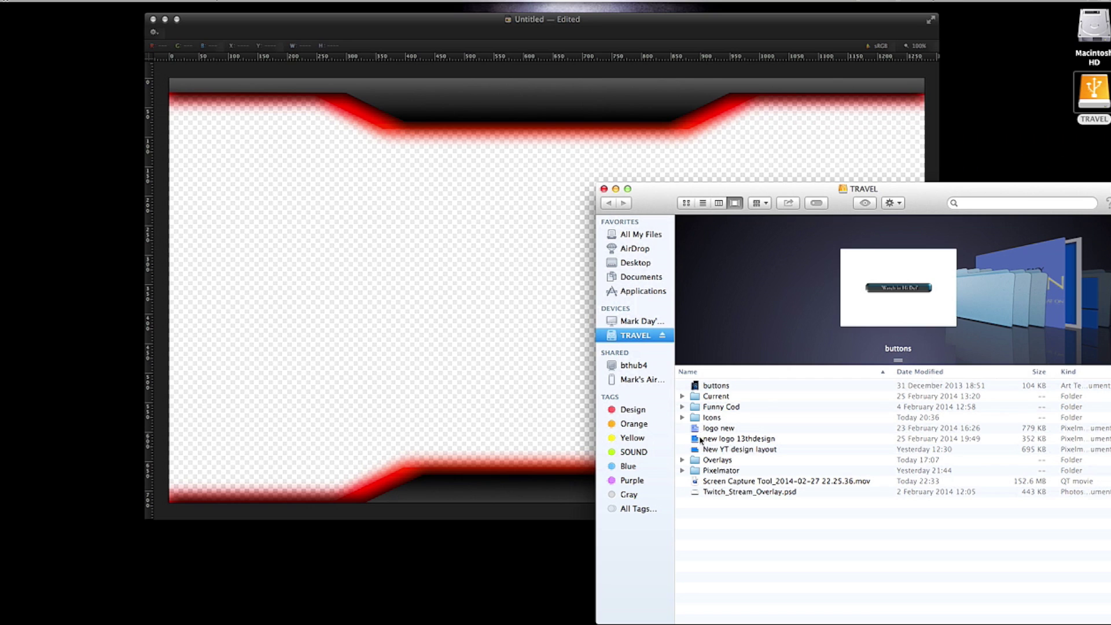
click(681, 418)
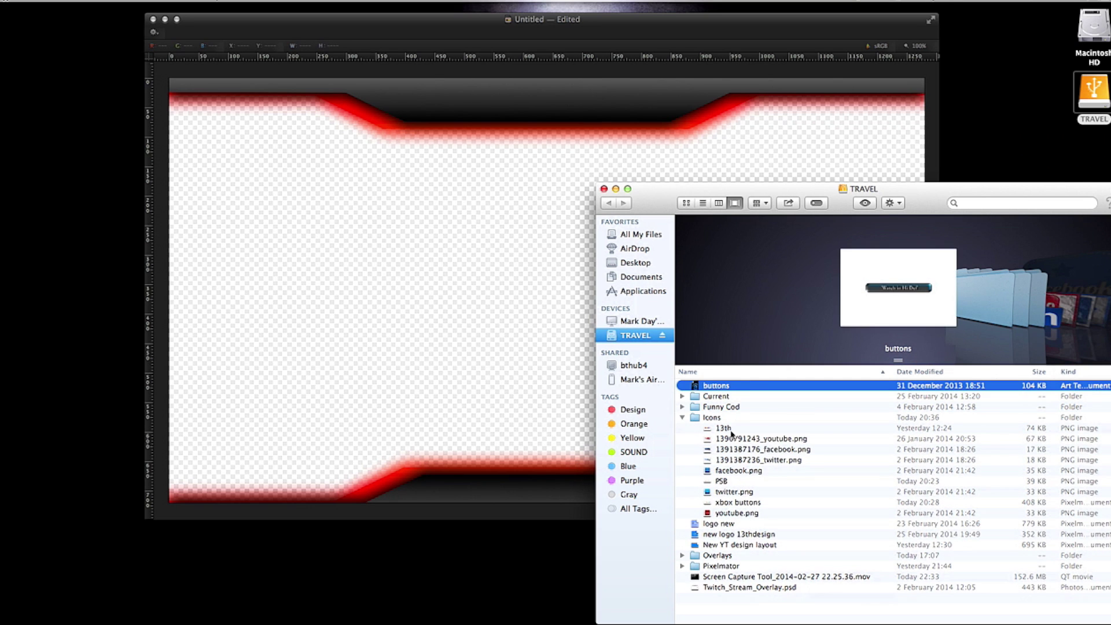
drag(731, 433, 521, 118)
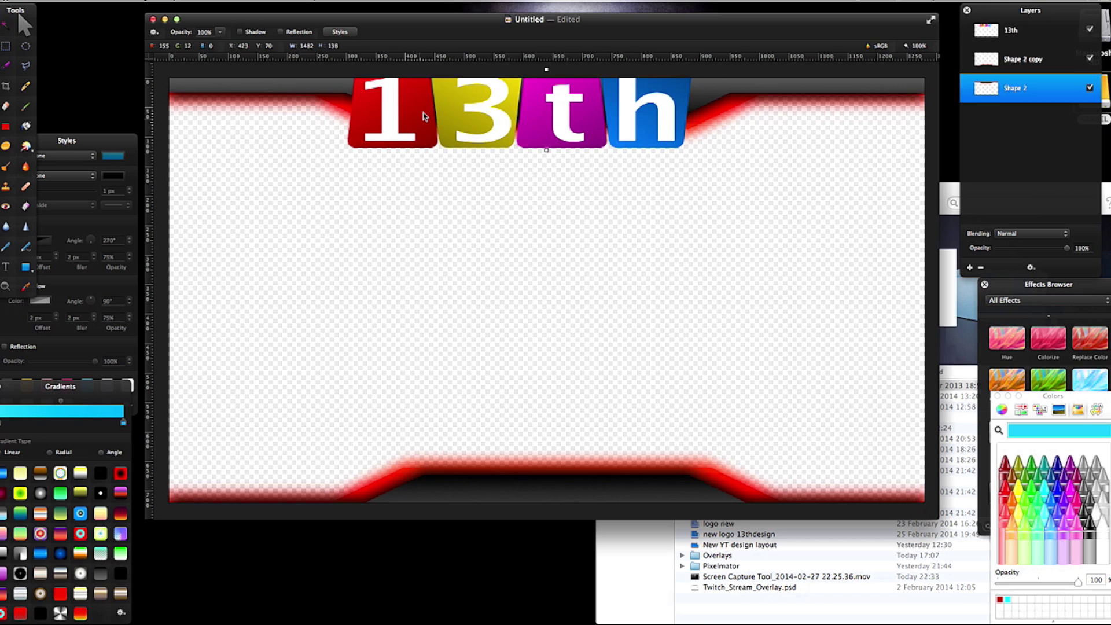
Step: Scale the 13th logo down to 39.4% so it sits centred in the top banner's notch
click(426, 114)
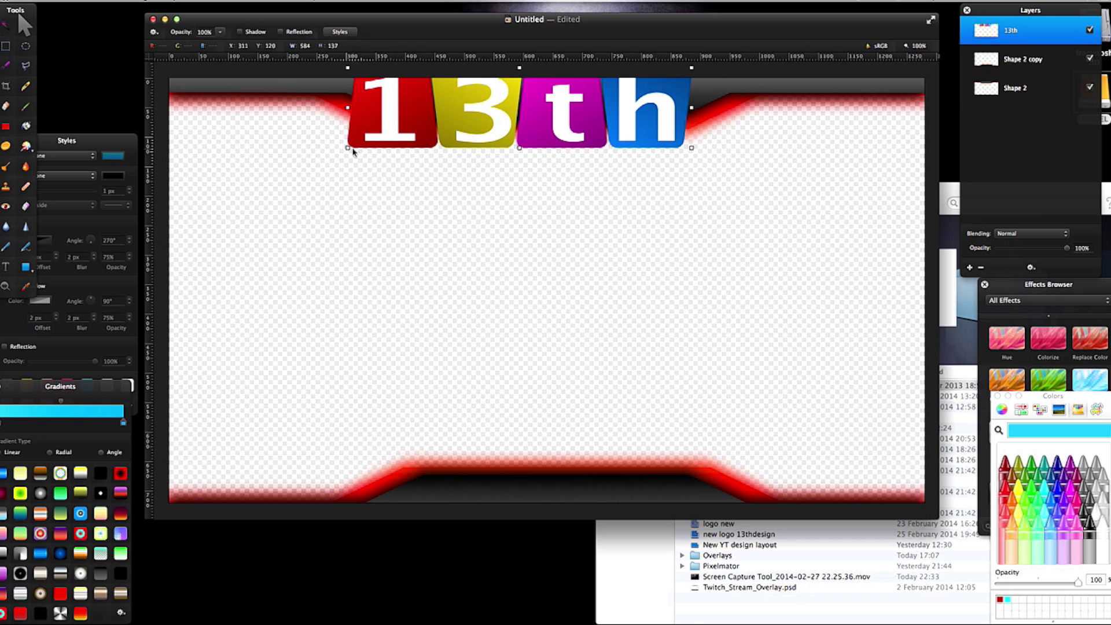
drag(347, 148, 538, 101)
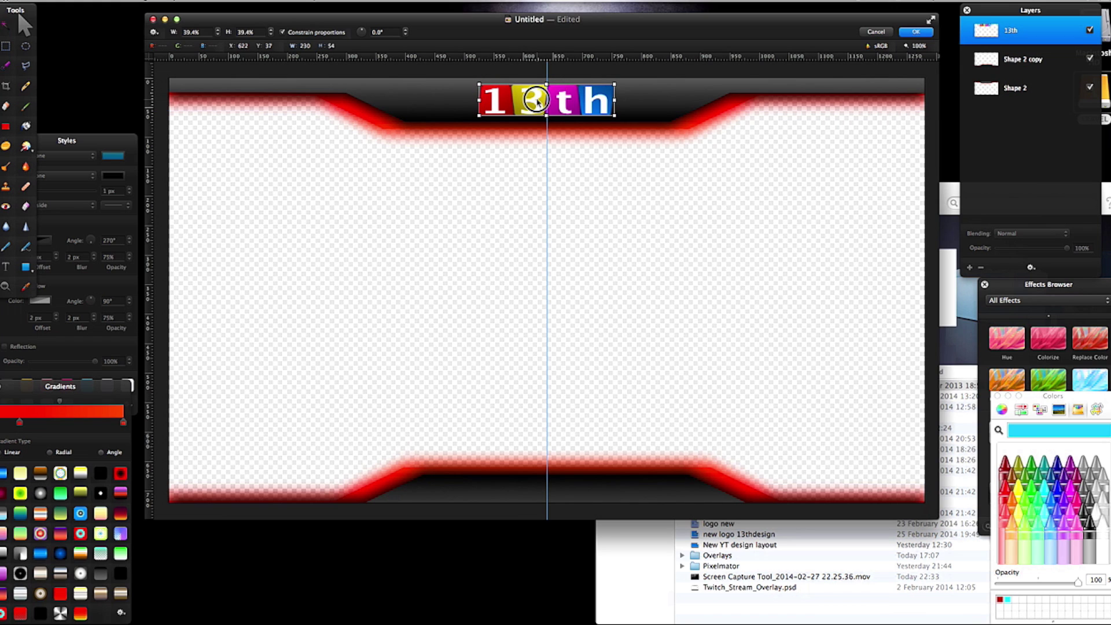
click(914, 33)
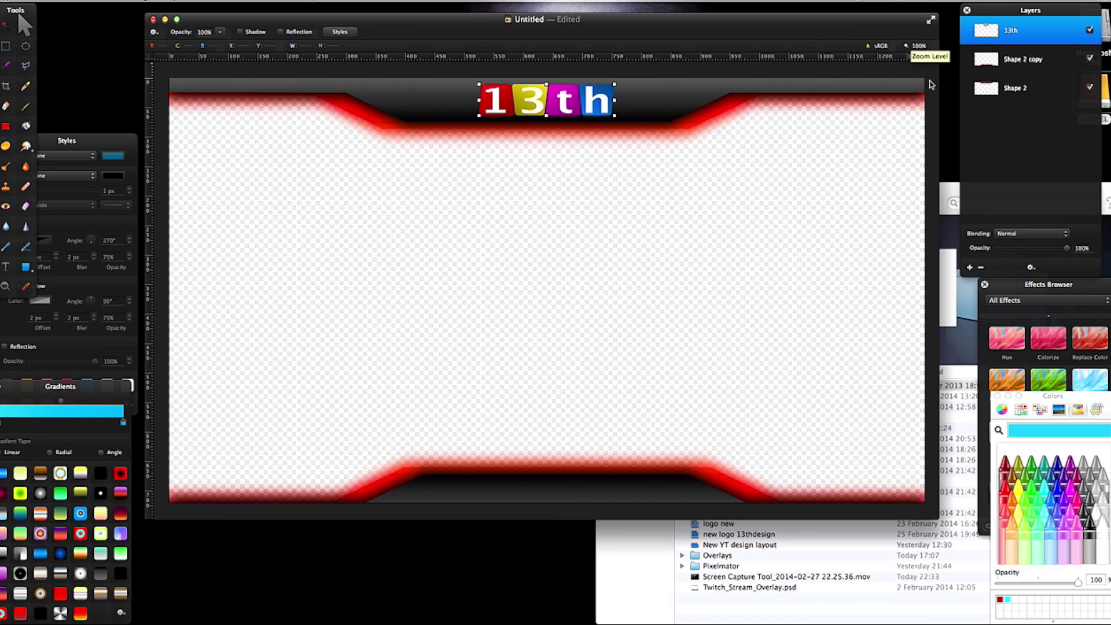
click(950, 157)
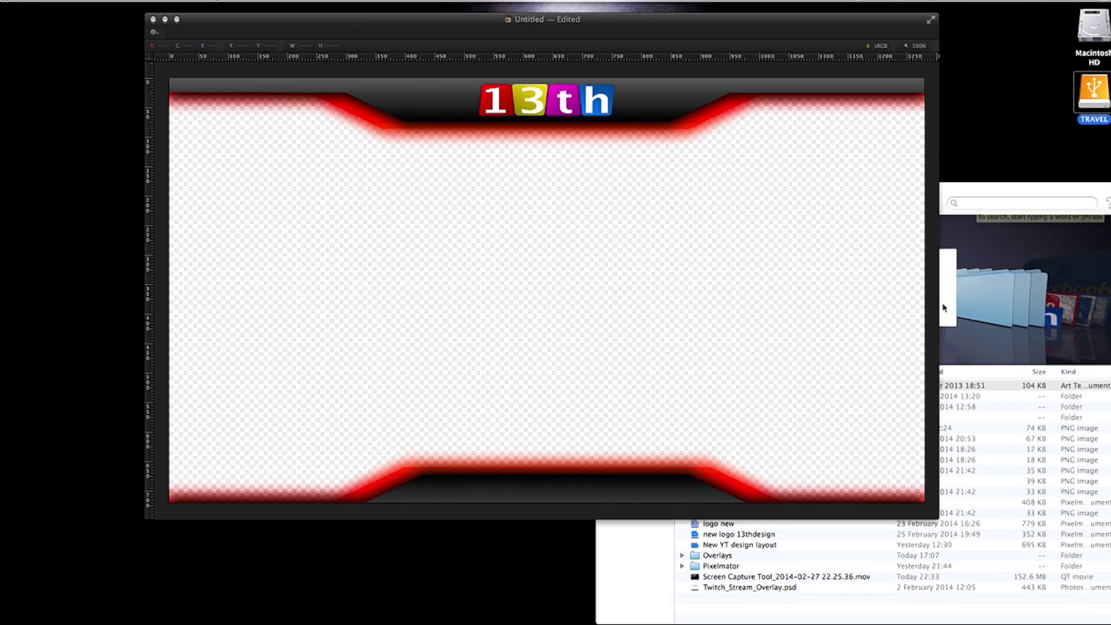
Step: Place the Twitter and YouTube images, then shrink and tilt the YouTube badge beside the logo
click(1002, 457)
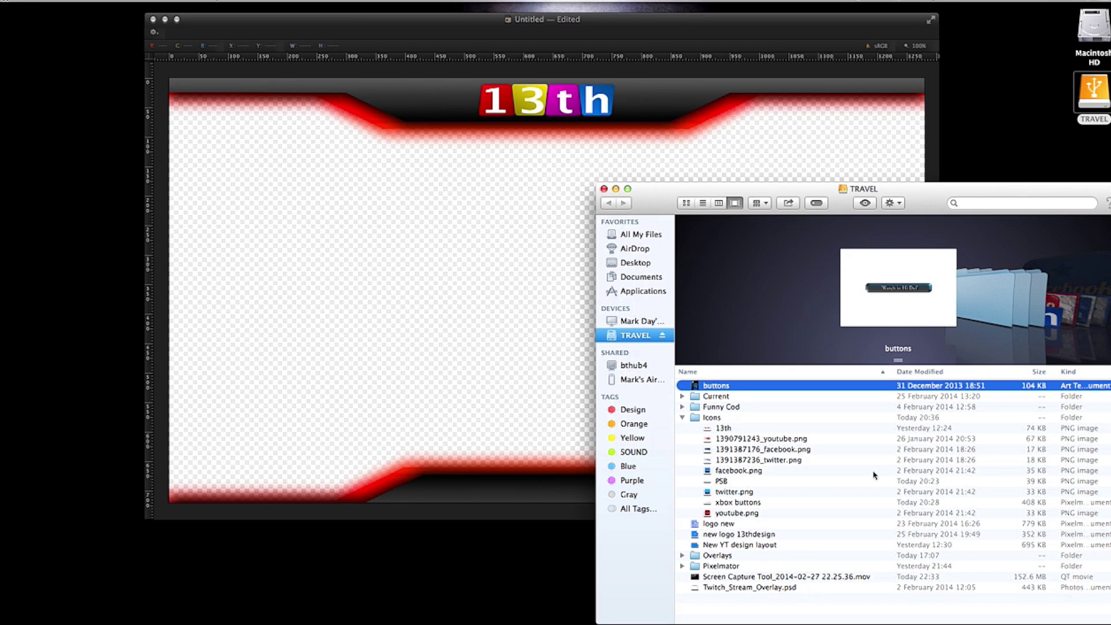
click(763, 439)
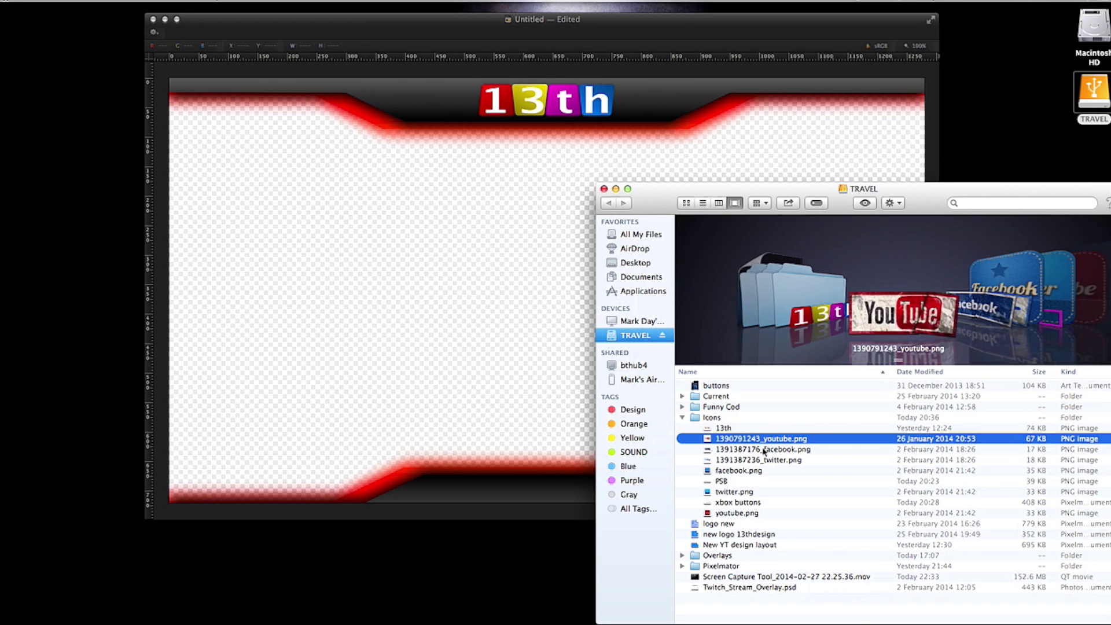
click(763, 449)
drag(758, 460, 540, 334)
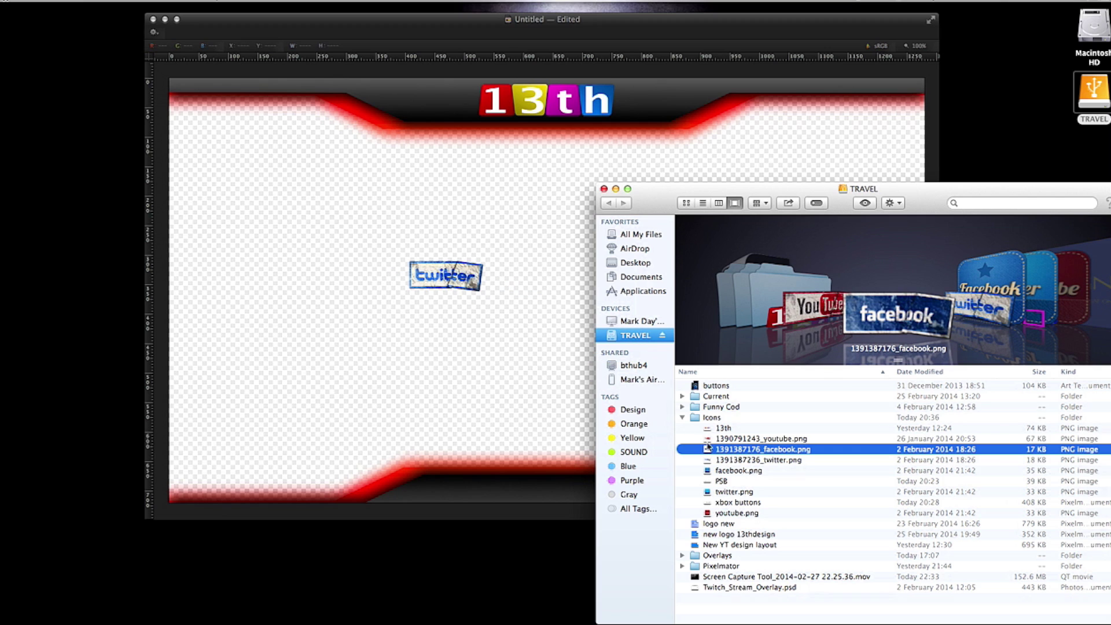
drag(752, 444, 416, 206)
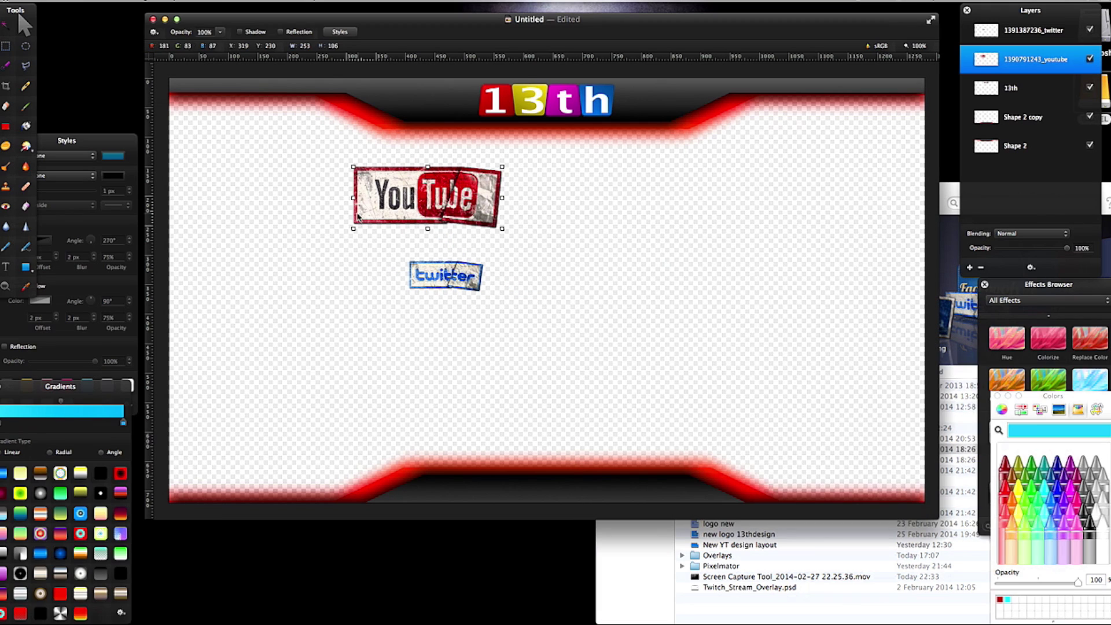
drag(352, 228, 442, 103)
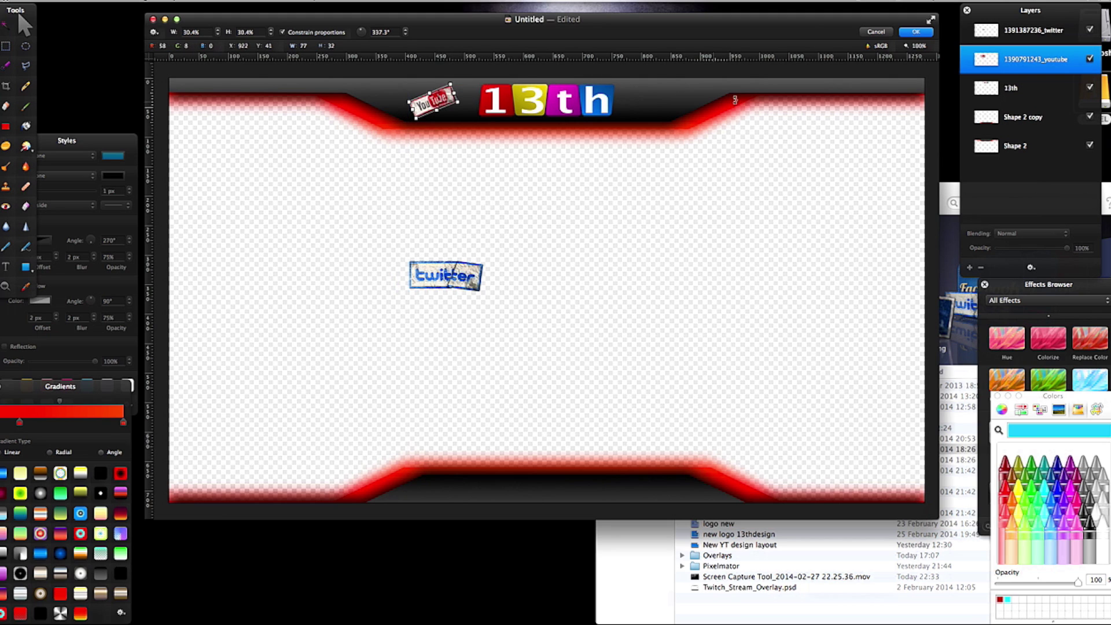
click(901, 34)
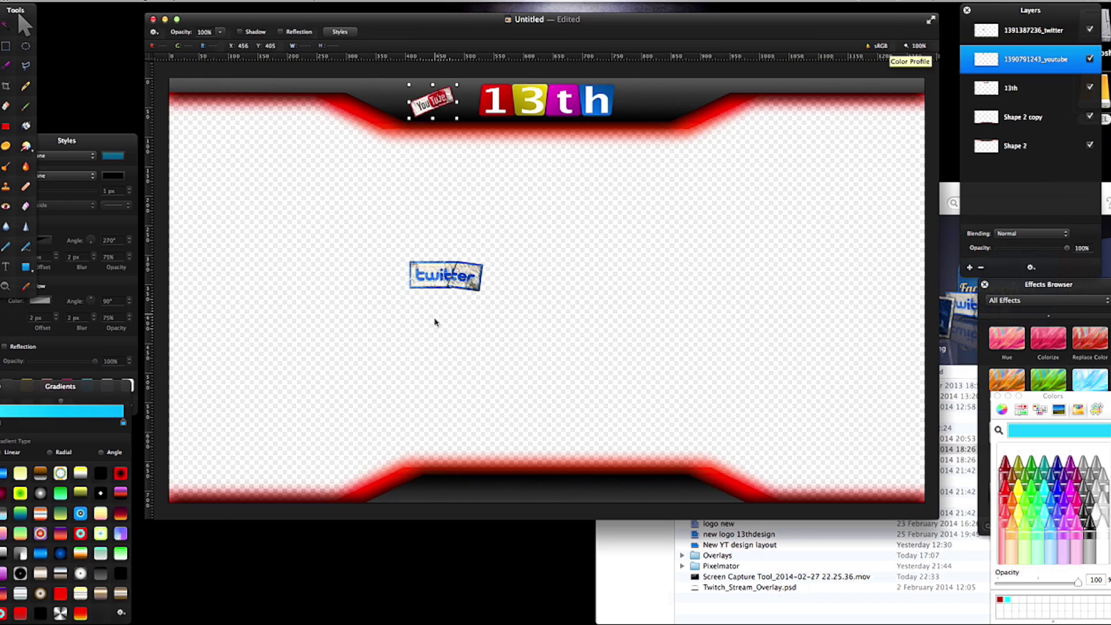
Step: Scale the Twitter badge to 61%, tilt it, and move it to the logo's other side
click(471, 285)
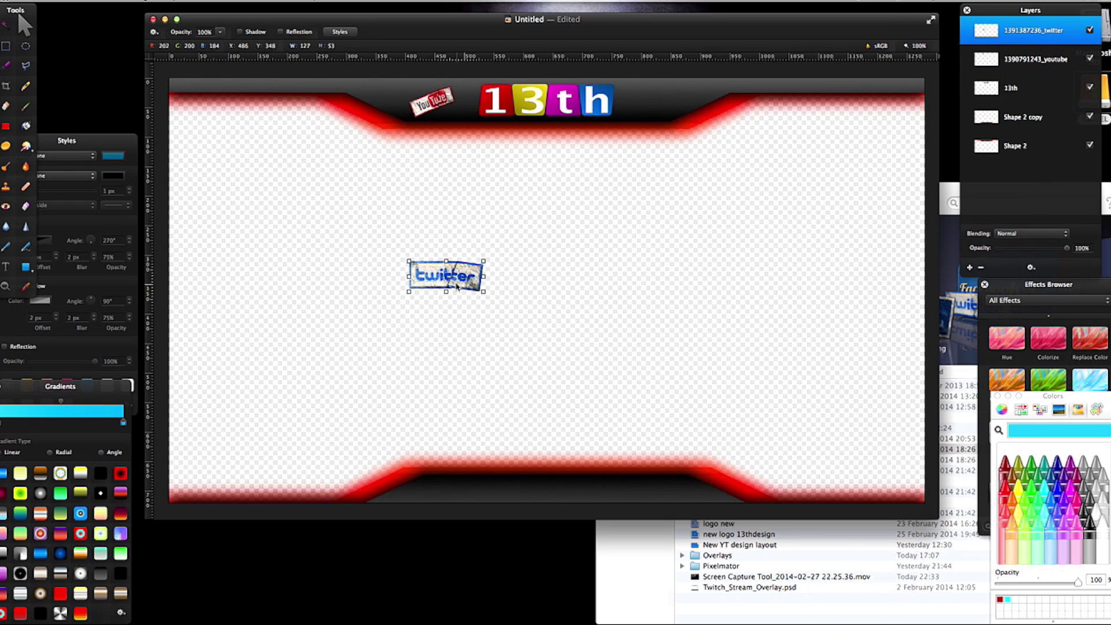
drag(475, 289, 655, 105)
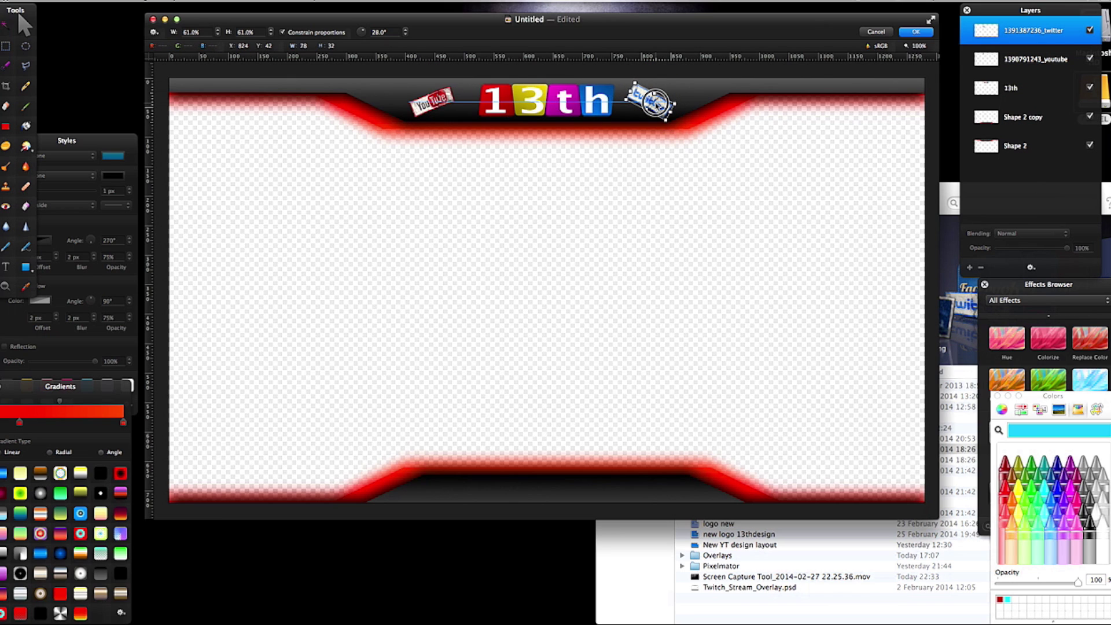
click(916, 31)
click(745, 345)
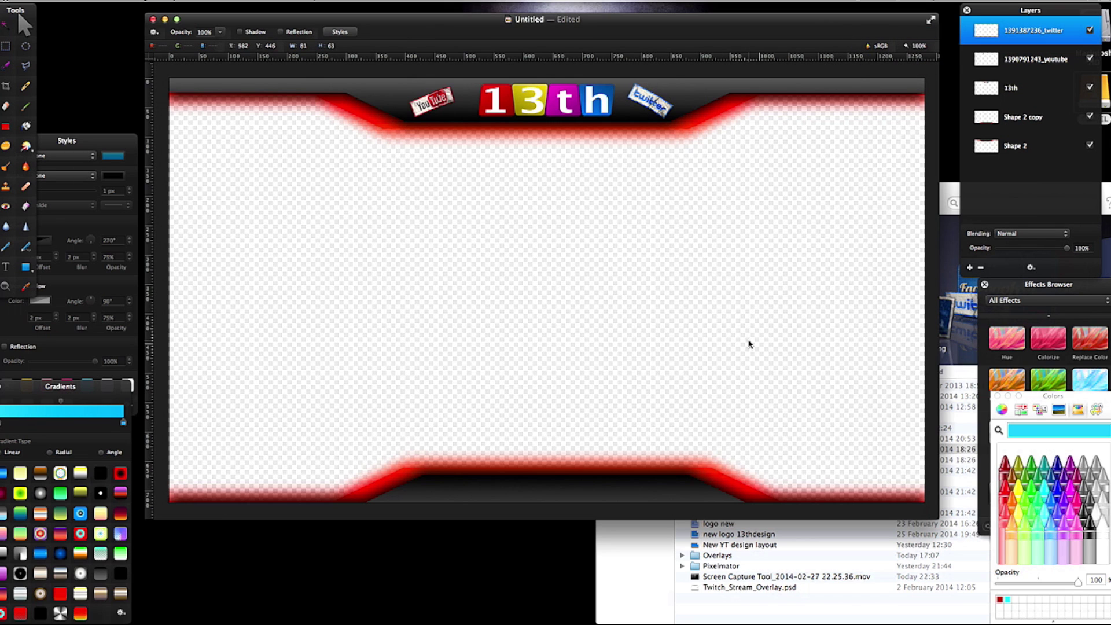
Step: Add the Xbox buttons graphic and shrink it into the centre of the bottom banner
click(947, 213)
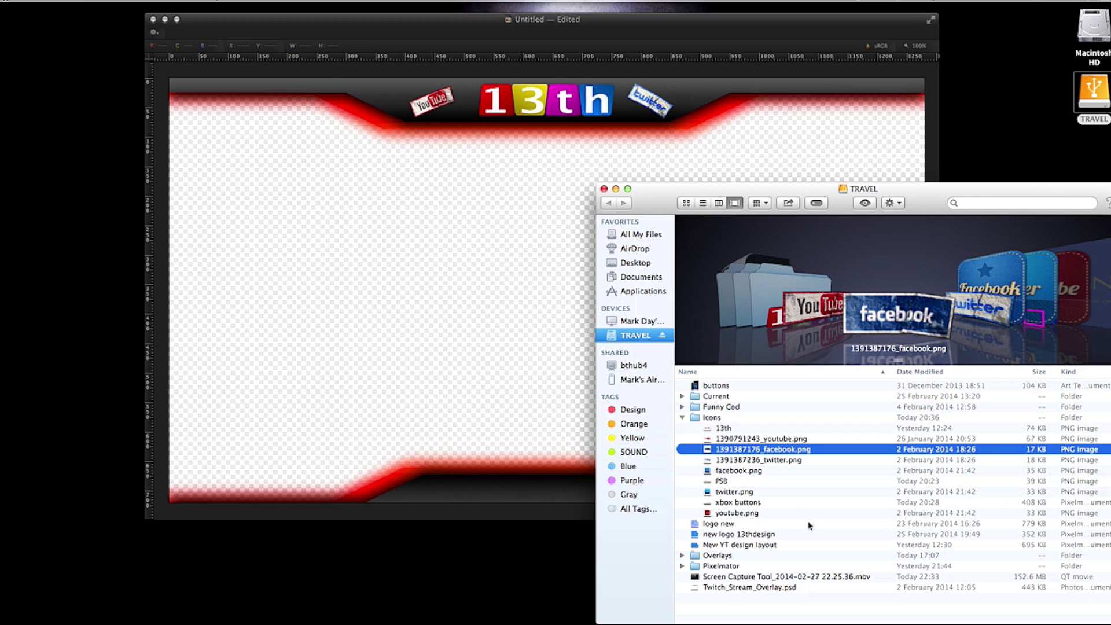
drag(741, 507, 441, 367)
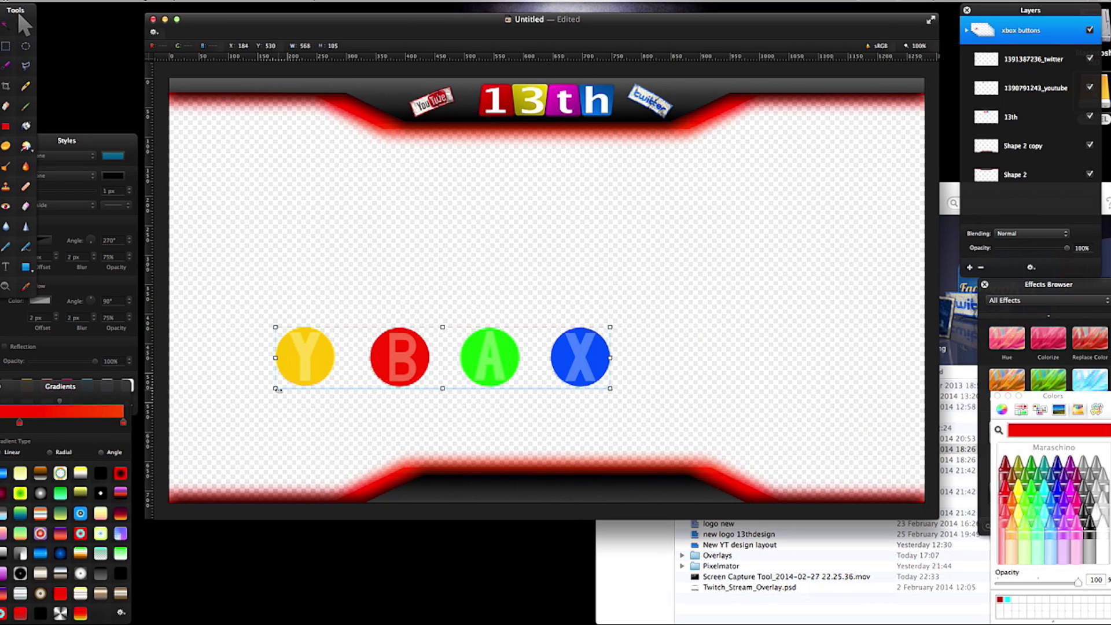
drag(277, 389, 451, 495)
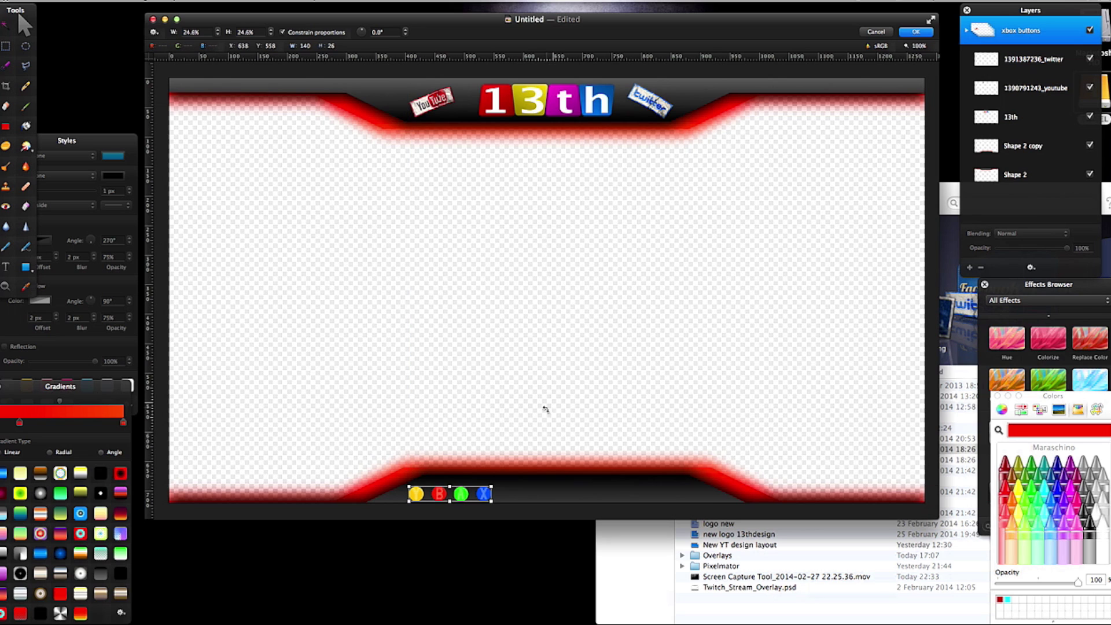
Step: Add the PlayStation symbols PSB, shrink to 6.2%, and align them right of the Xbox buttons
click(971, 385)
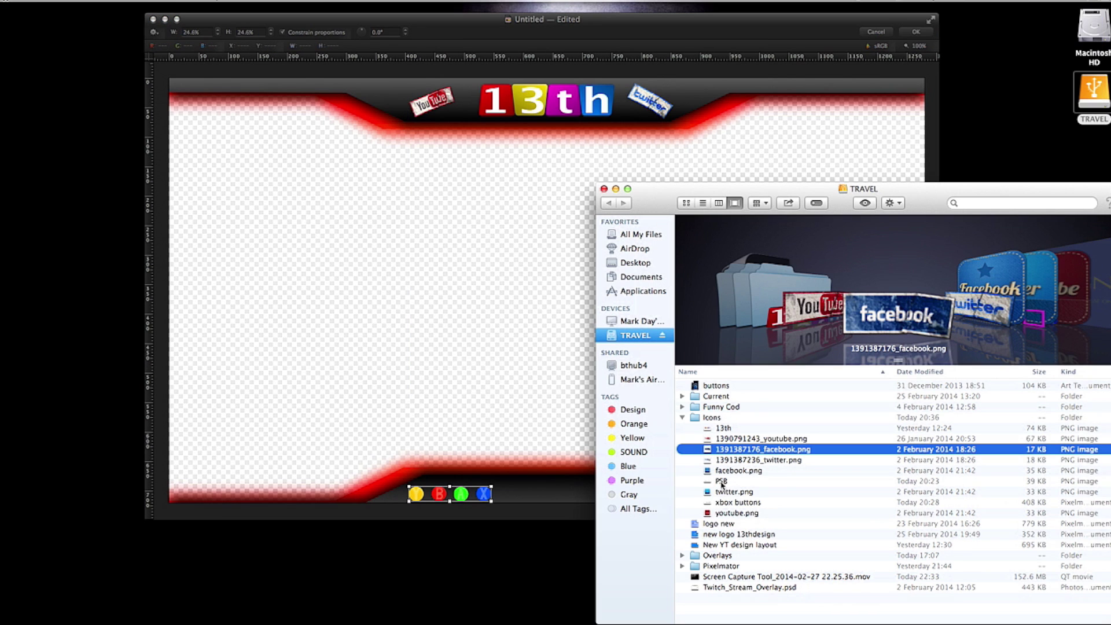
drag(721, 484, 431, 274)
click(804, 149)
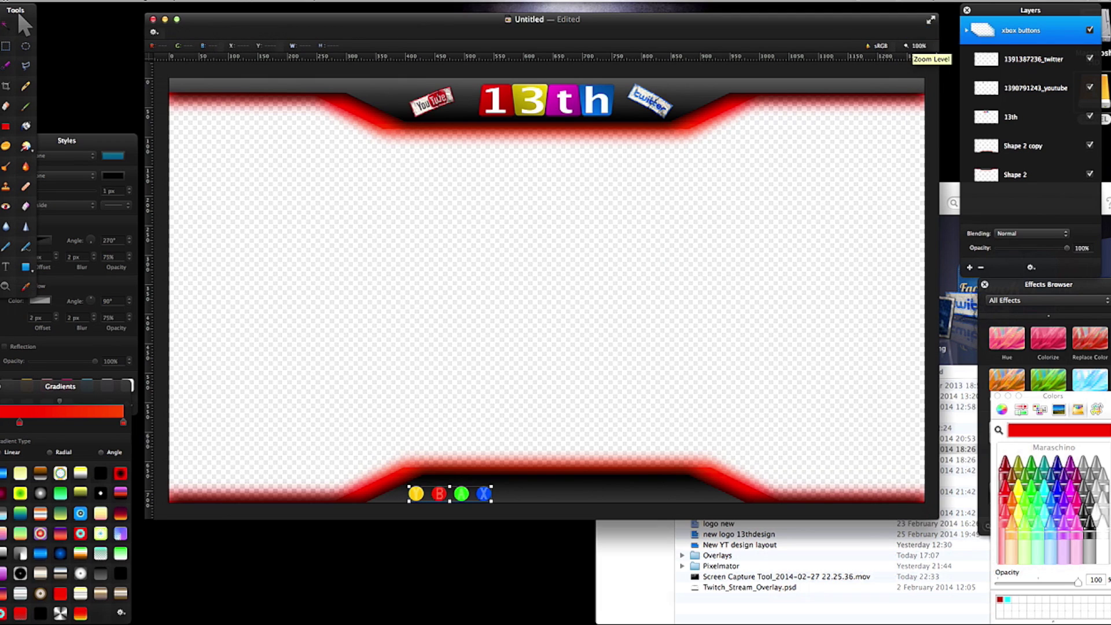
click(928, 537)
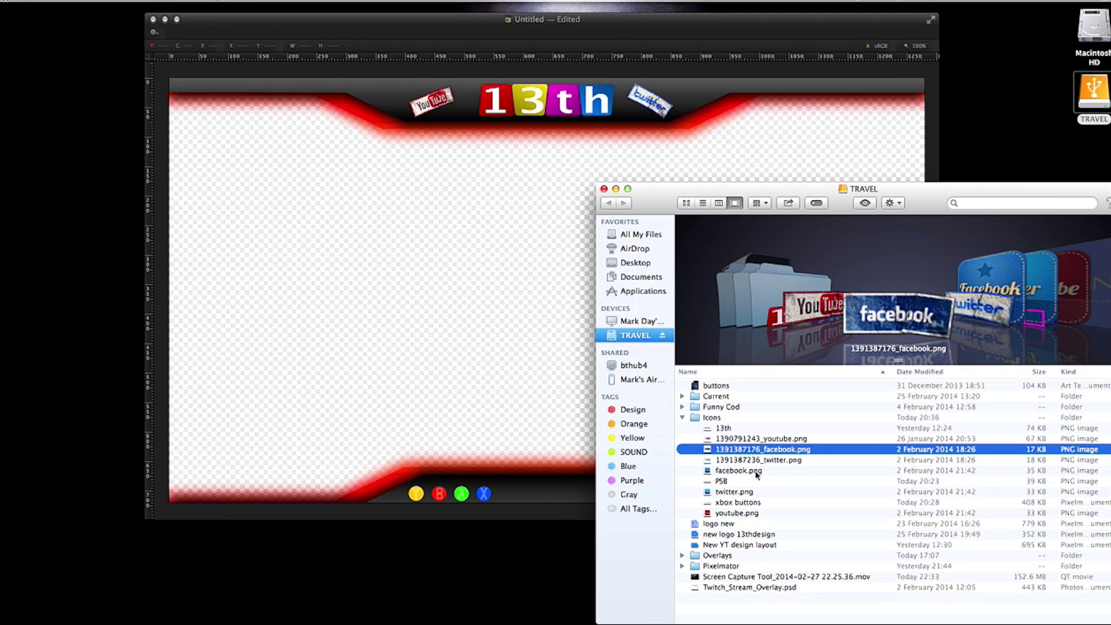
drag(722, 480, 421, 289)
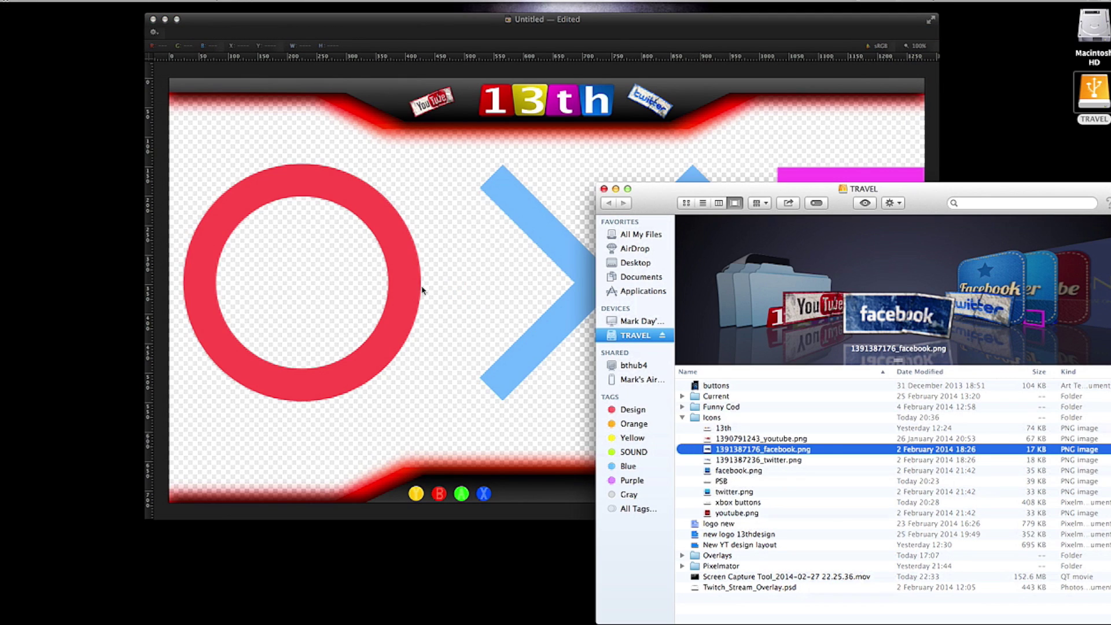
click(255, 386)
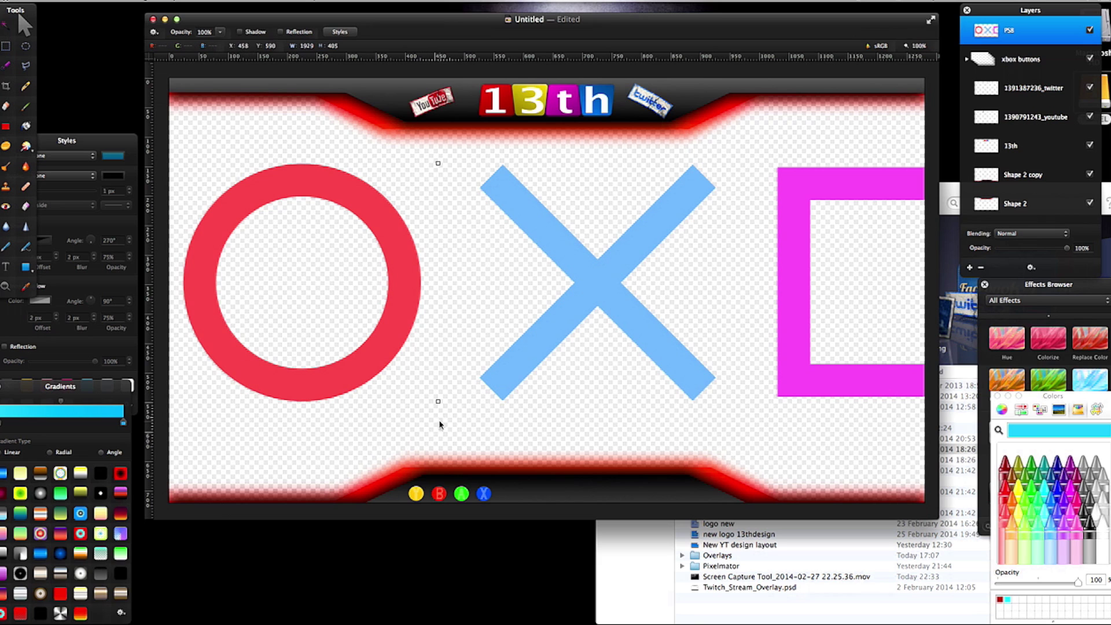
drag(438, 402, 591, 181)
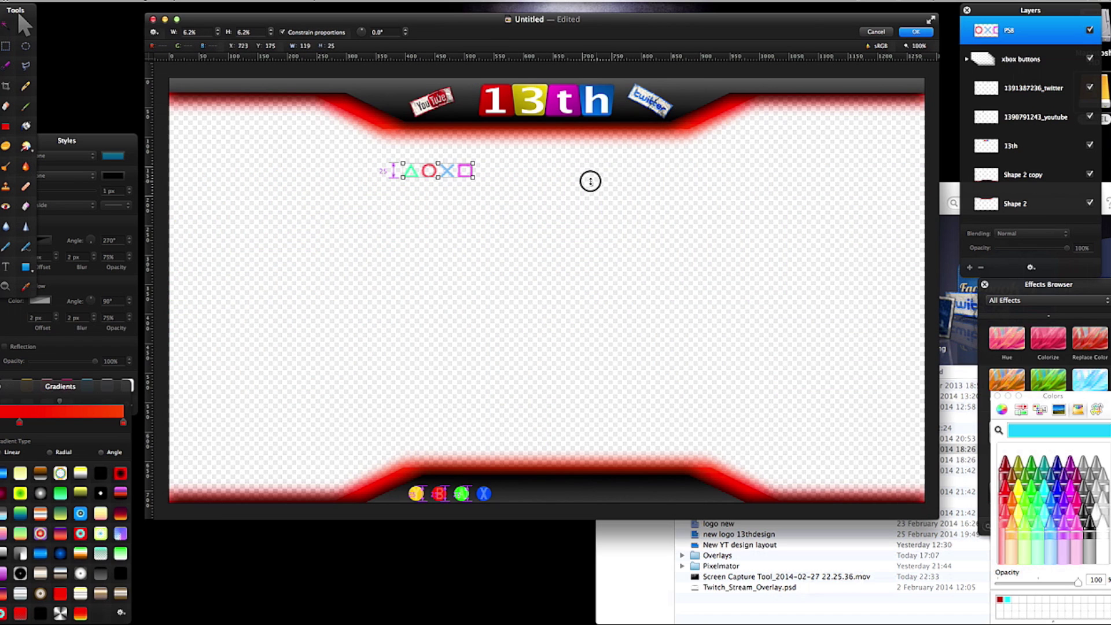
drag(430, 172, 651, 482)
drag(646, 489, 648, 495)
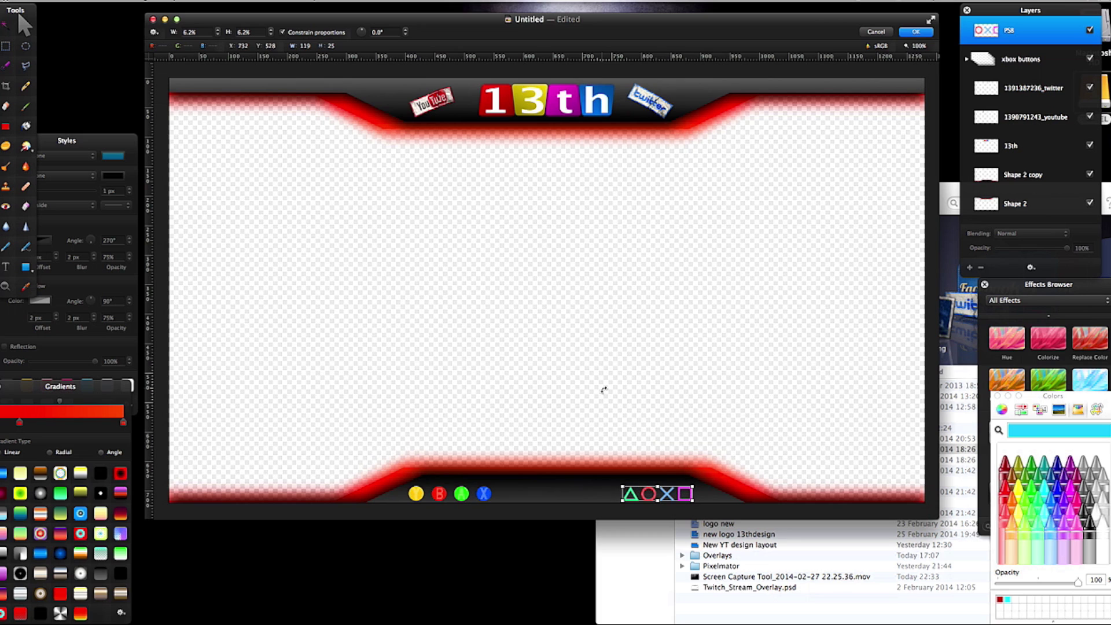
Step: Add white 'THE_13TH' text in Young Techs and place it between the button sets in the bottom banner
click(6, 267)
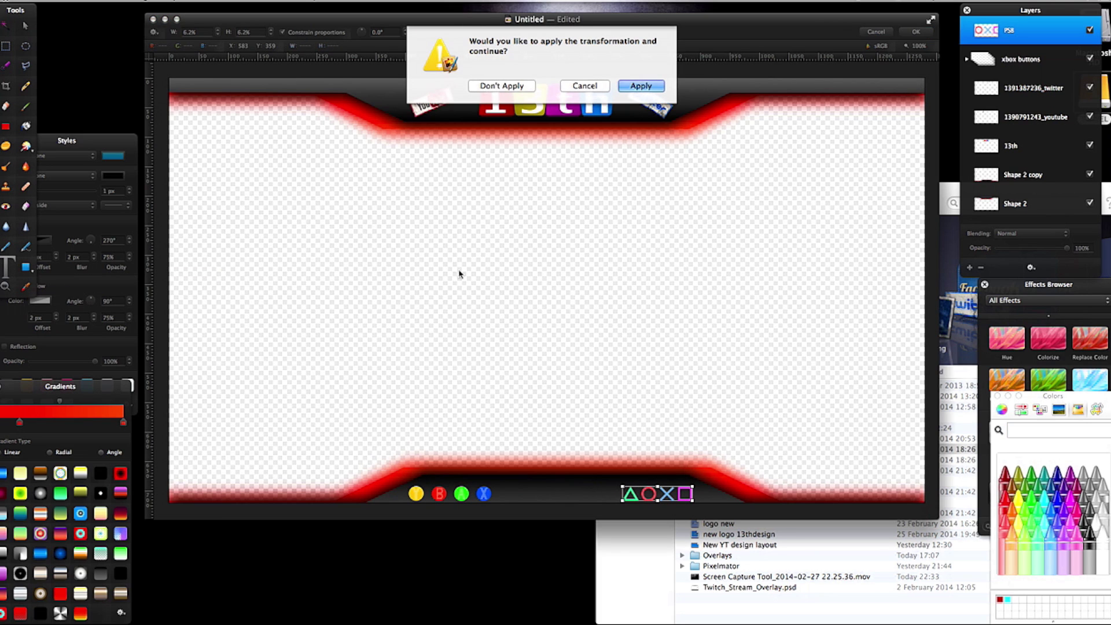
click(648, 86)
drag(485, 299, 640, 385)
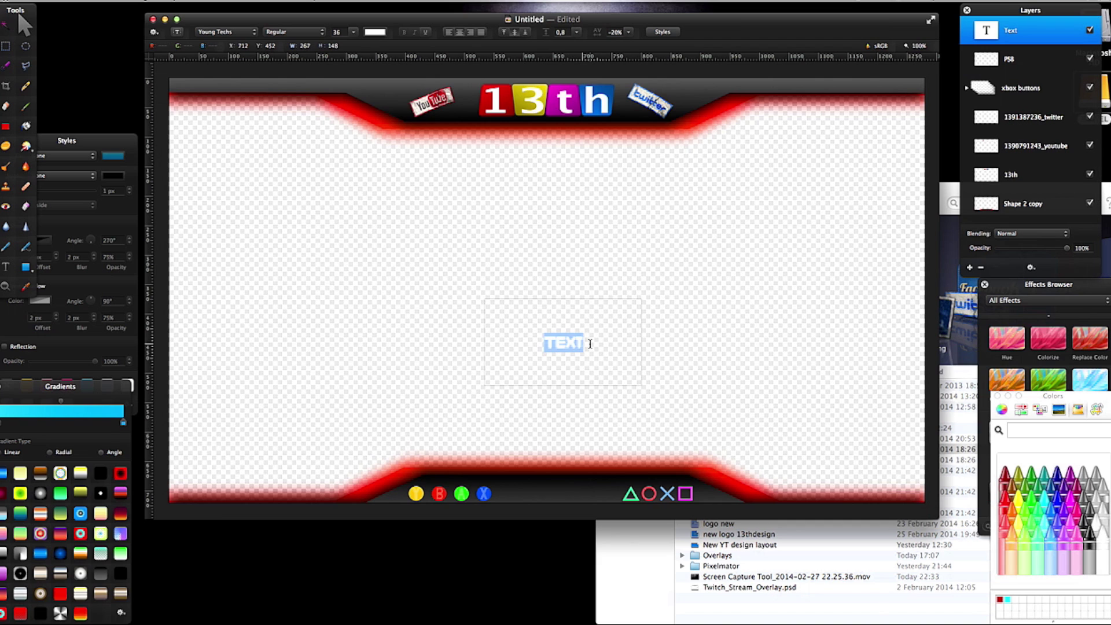
text(Fo)
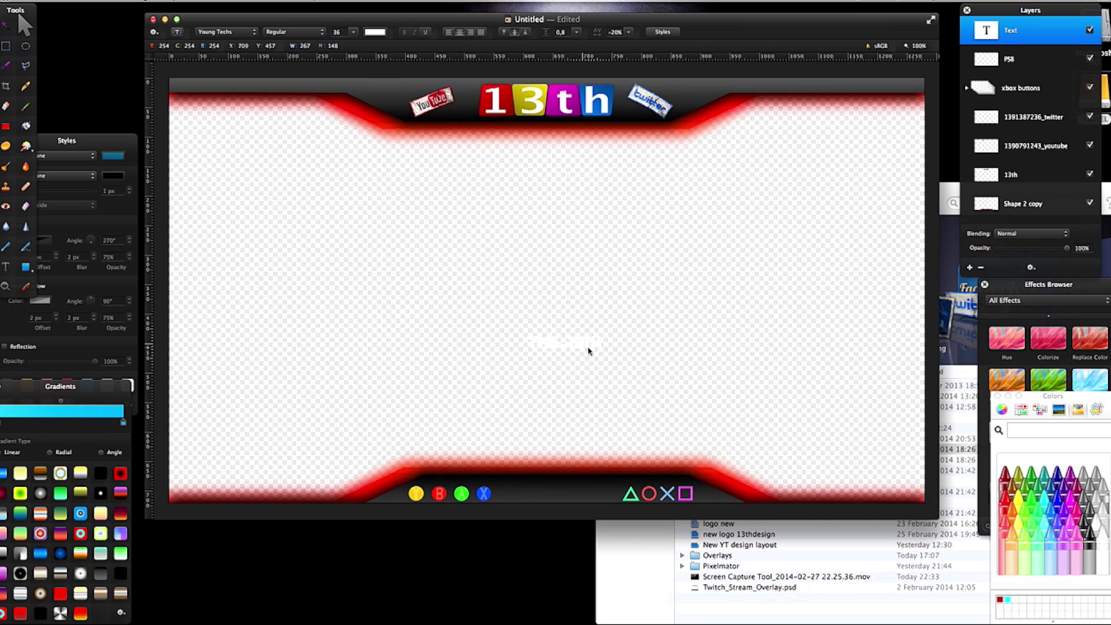
drag(588, 342, 581, 493)
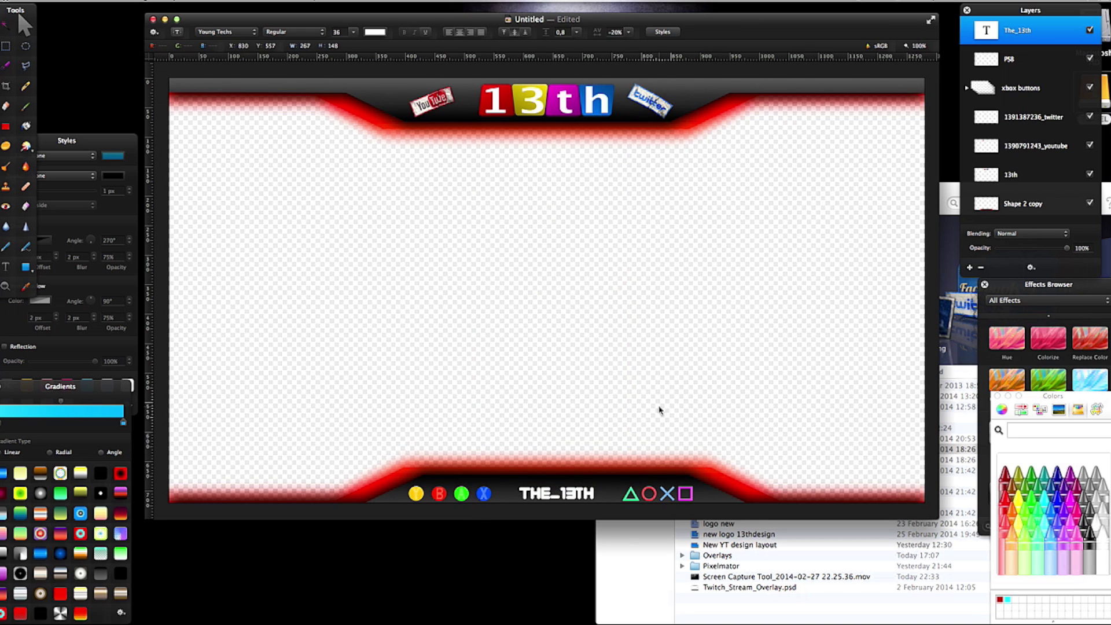